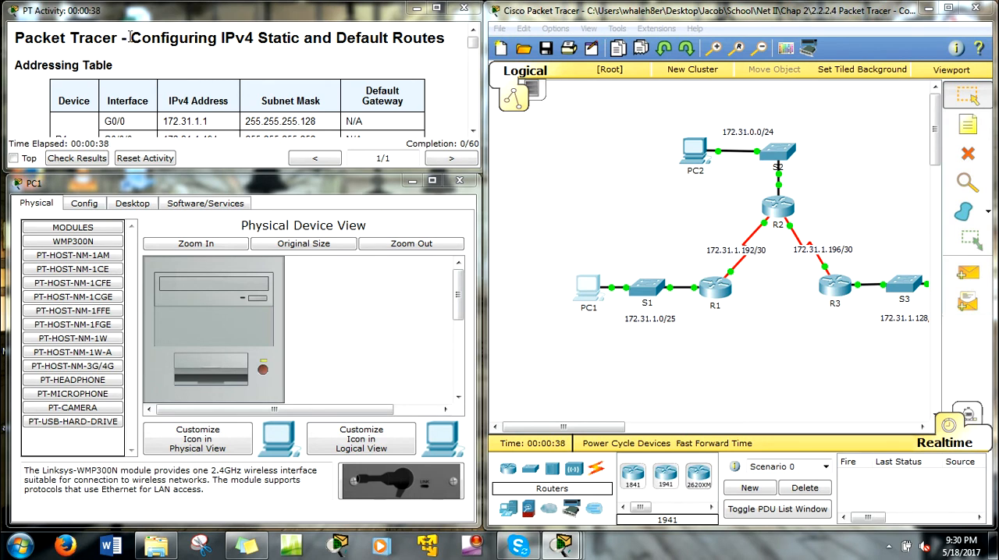
Read the Part 1 questions and examine the topology for the total networks and those directly connected to R1, R2 and R3.
{"action": "left_click_drag", "start_coordinate": [131, 38], "coordinate": [473, 44]}
{"action": "left_click", "coordinate": [446, 39]}
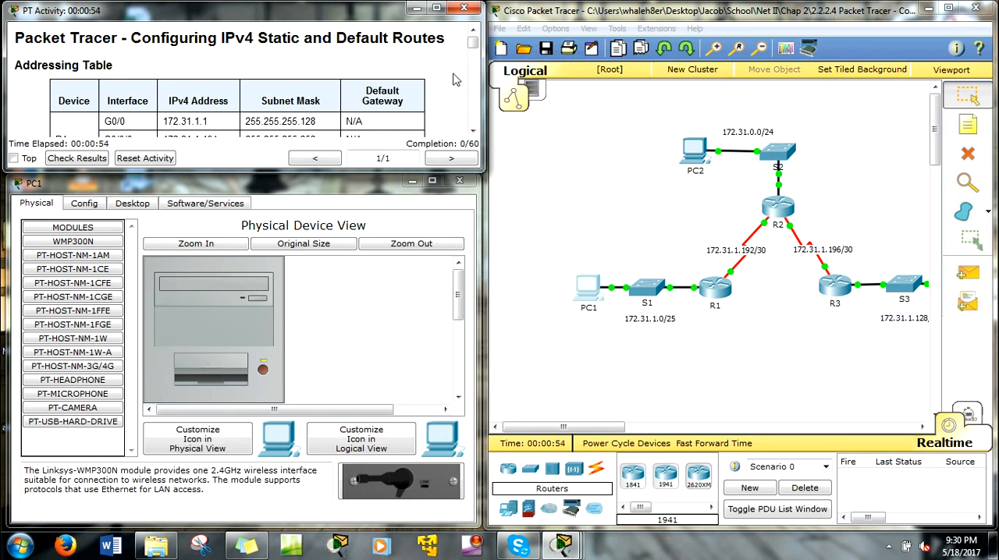
{"action": "mouse_move", "coordinate": [466, 69]}
{"action": "left_mouse_down"}
{"action": "mouse_move", "coordinate": [474, 50]}
{"action": "mouse_move", "coordinate": [478, 78]}
{"action": "left_mouse_up"}
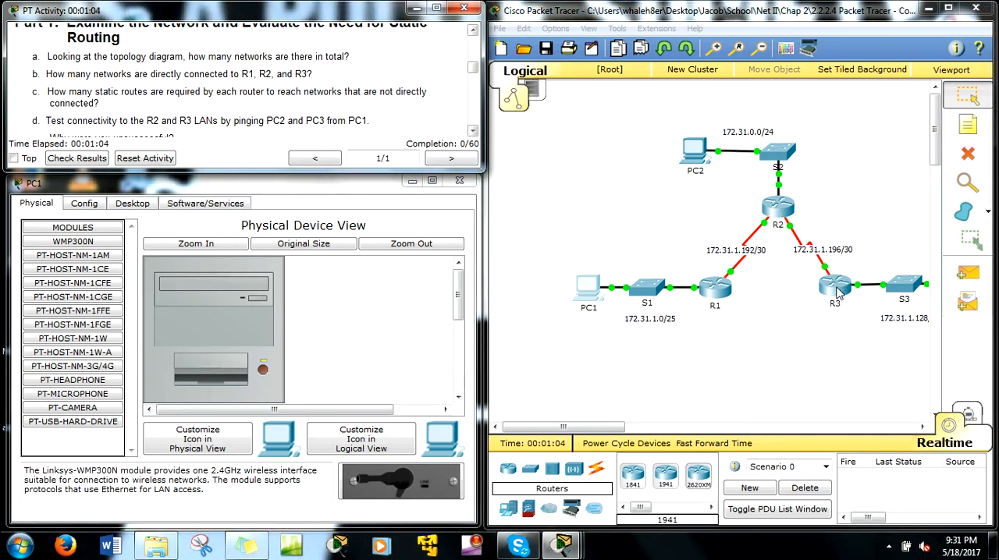
{"action": "left_click_drag", "start_coordinate": [596, 429], "coordinate": [615, 435]}
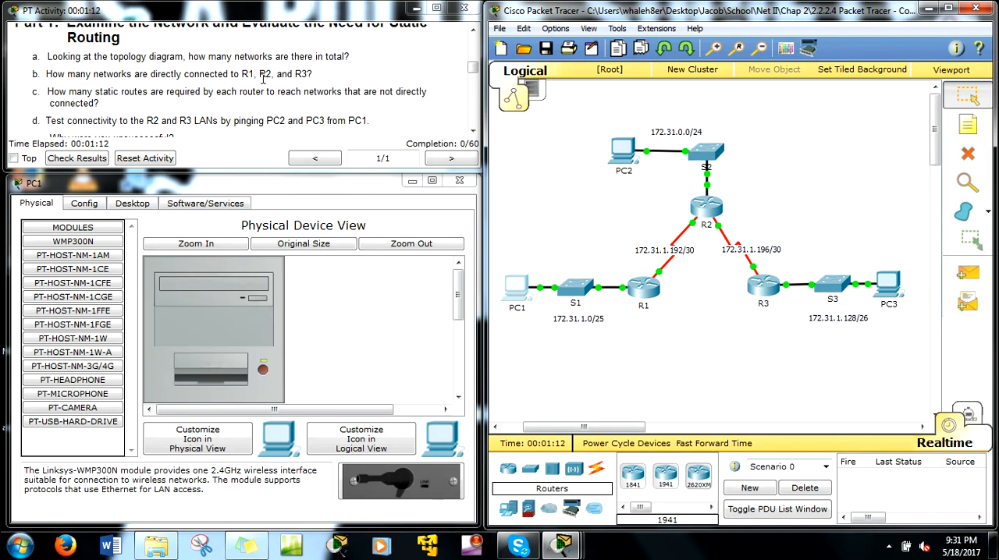
{"action": "left_click_drag", "start_coordinate": [650, 118], "coordinate": [722, 154]}
{"action": "left_click_drag", "start_coordinate": [697, 274], "coordinate": [675, 243]}
{"action": "left_click_drag", "start_coordinate": [786, 263], "coordinate": [719, 241]}
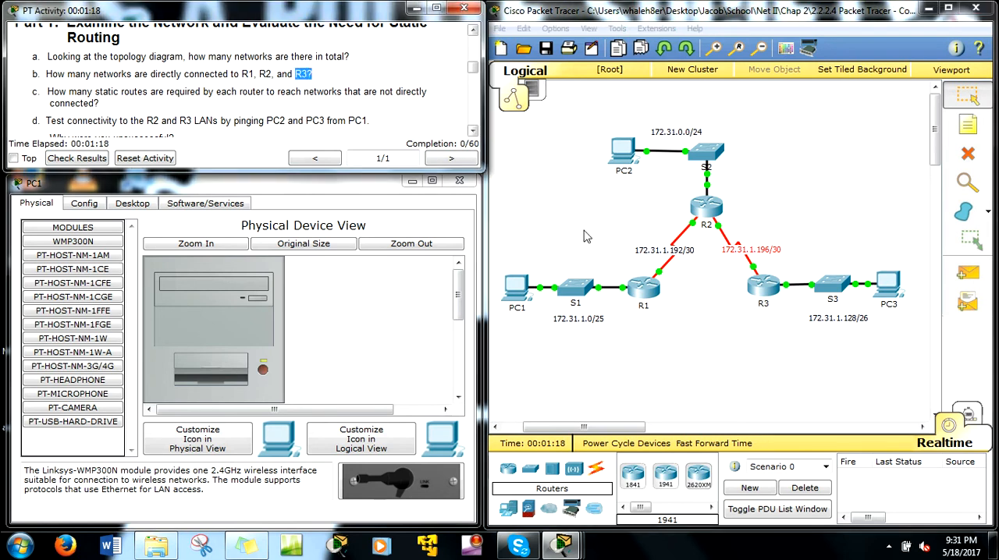
{"action": "left_click", "coordinate": [864, 334]}
{"action": "left_click_drag", "start_coordinate": [862, 325], "coordinate": [822, 301]}
{"action": "left_click_drag", "start_coordinate": [782, 259], "coordinate": [708, 244]}
Examine which networks are not directly connected to each router to determine how many static routes each one requires.
{"action": "left_click_drag", "start_coordinate": [68, 93], "coordinate": [192, 103]}
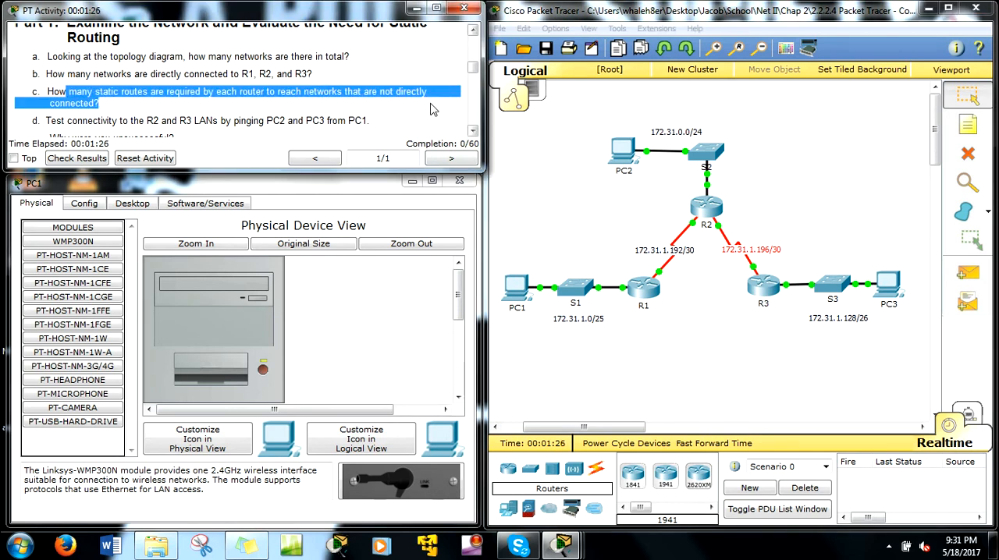
{"action": "left_click", "coordinate": [656, 306]}
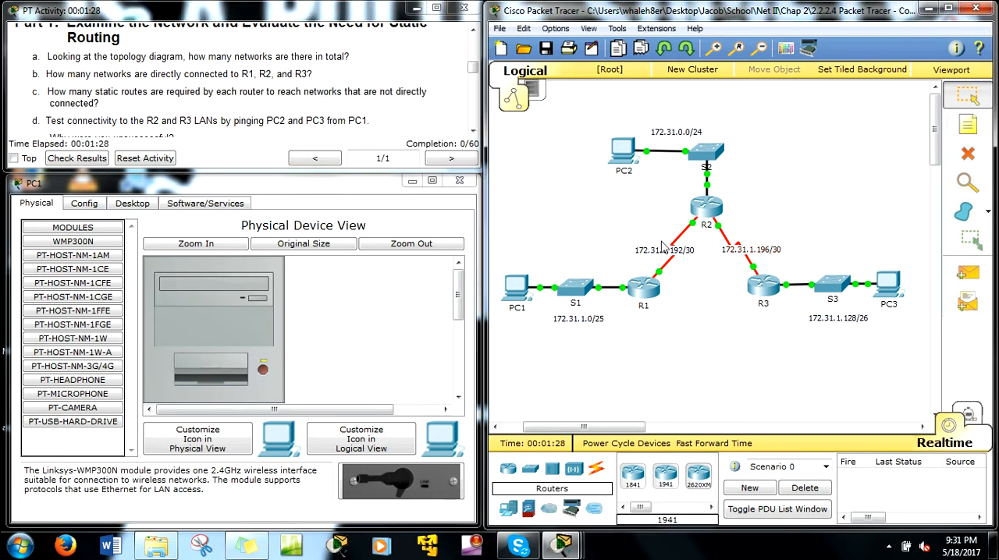
{"action": "left_click_drag", "start_coordinate": [673, 327], "coordinate": [610, 263]}
{"action": "left_click_drag", "start_coordinate": [630, 146], "coordinate": [711, 117]}
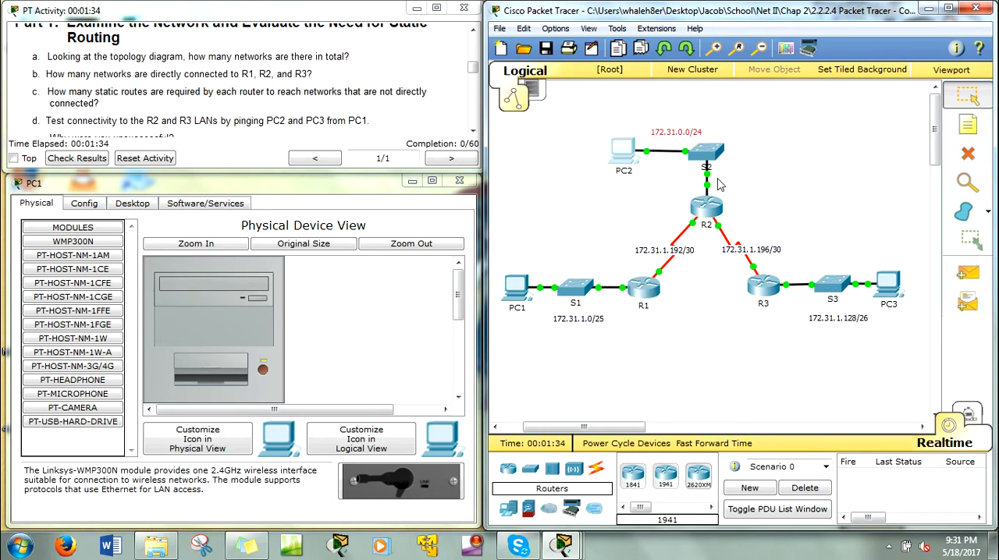
{"action": "left_click_drag", "start_coordinate": [794, 268], "coordinate": [723, 244]}
{"action": "left_click_drag", "start_coordinate": [891, 350], "coordinate": [812, 307]}
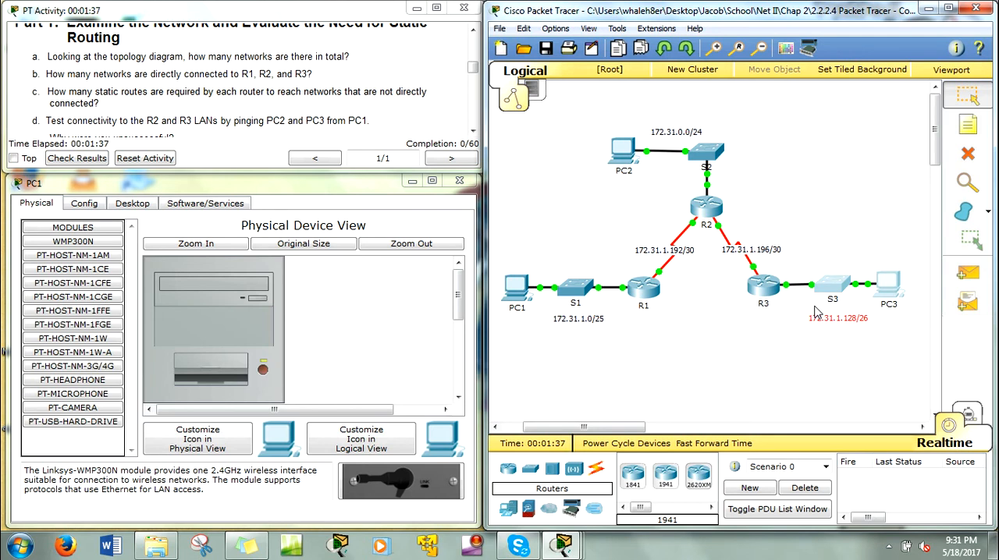
{"action": "left_click", "coordinate": [732, 396]}
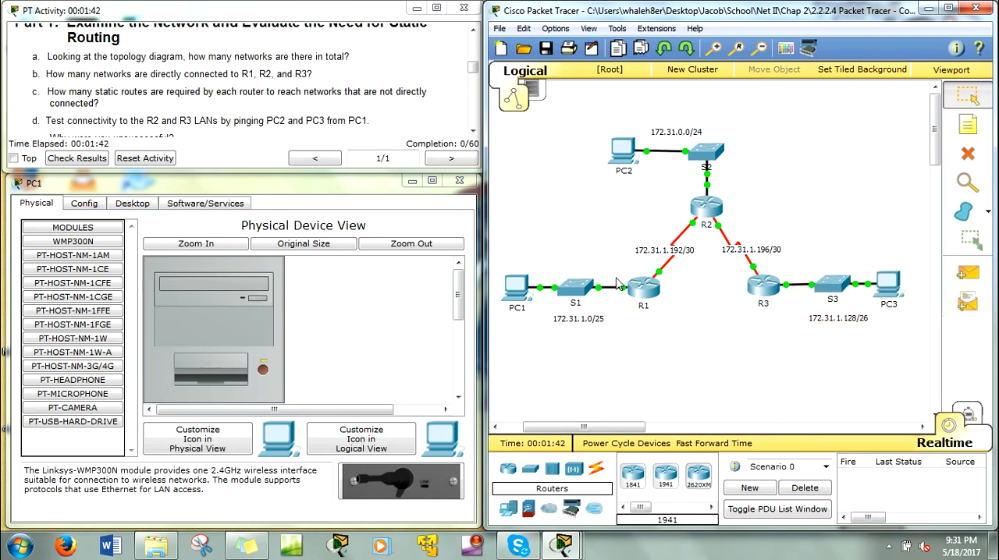
{"action": "left_click_drag", "start_coordinate": [543, 256], "coordinate": [613, 346]}
{"action": "left_click_drag", "start_coordinate": [872, 363], "coordinate": [817, 251]}
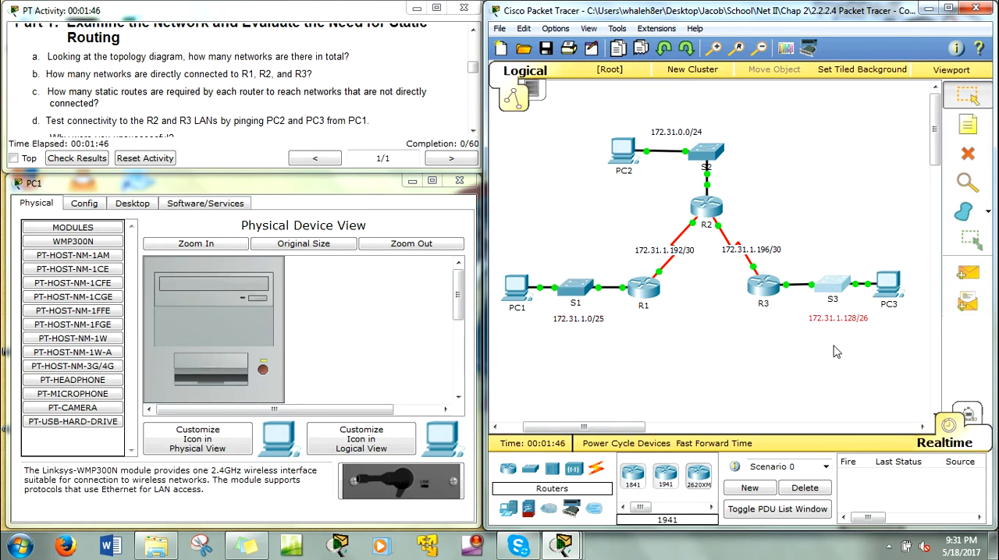
{"action": "double_click", "coordinate": [773, 295]}
{"action": "left_click", "coordinate": [722, 96]}
{"action": "left_click_drag", "start_coordinate": [783, 328], "coordinate": [738, 269]}
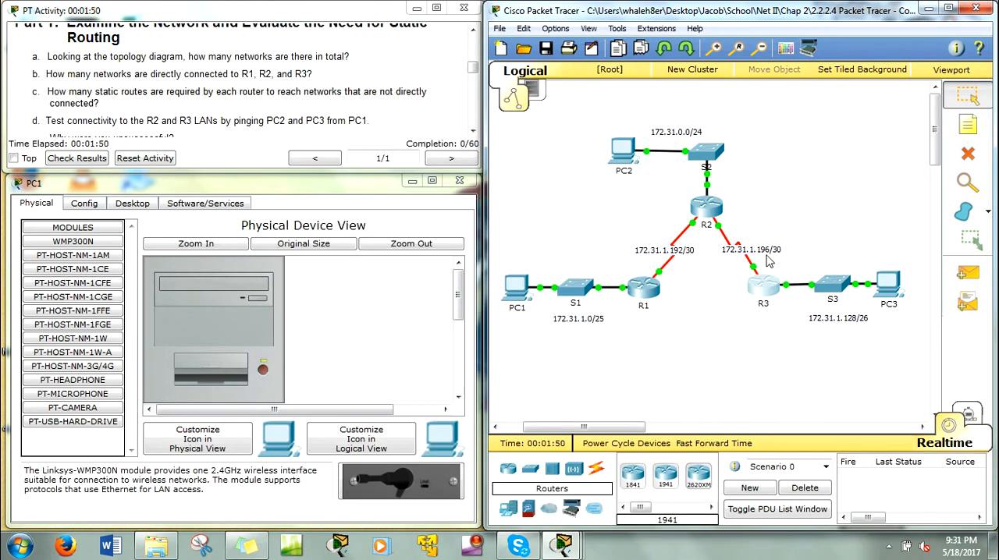
{"action": "left_click_drag", "start_coordinate": [601, 107], "coordinate": [740, 195]}
{"action": "left_click_drag", "start_coordinate": [632, 337], "coordinate": [501, 261]}
{"action": "left_click_drag", "start_coordinate": [637, 234], "coordinate": [694, 261]}
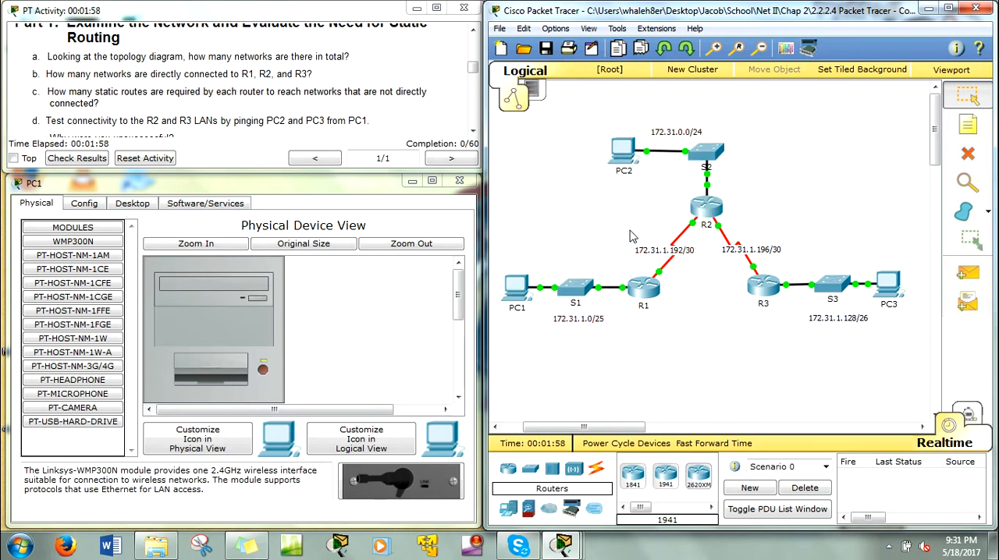
Read the connectivity test instruction in Part 1 and open the Command Prompt on PC1.
{"action": "left_click", "coordinate": [48, 118]}
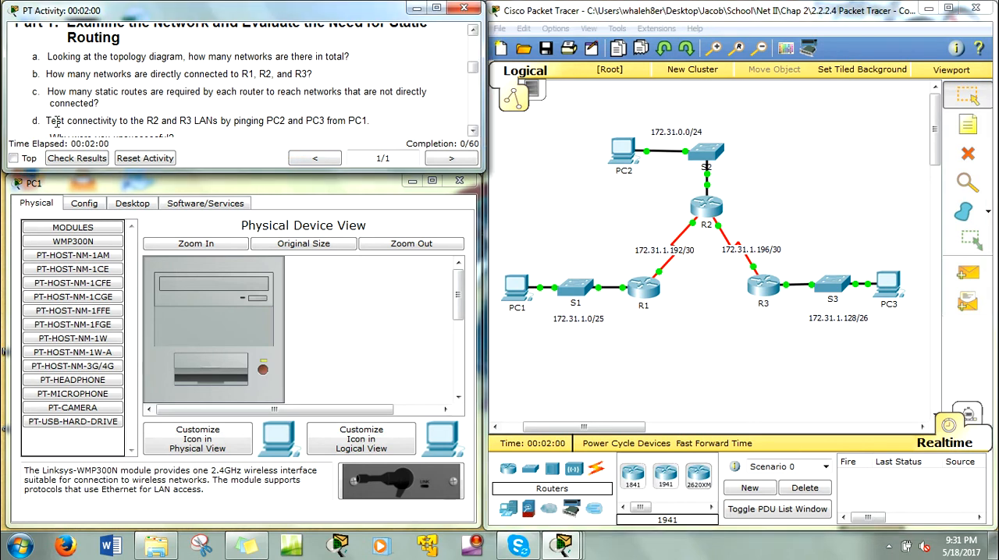
{"action": "scroll", "coordinate": [54, 119], "scroll_direction": "down", "scroll_amount": 1}
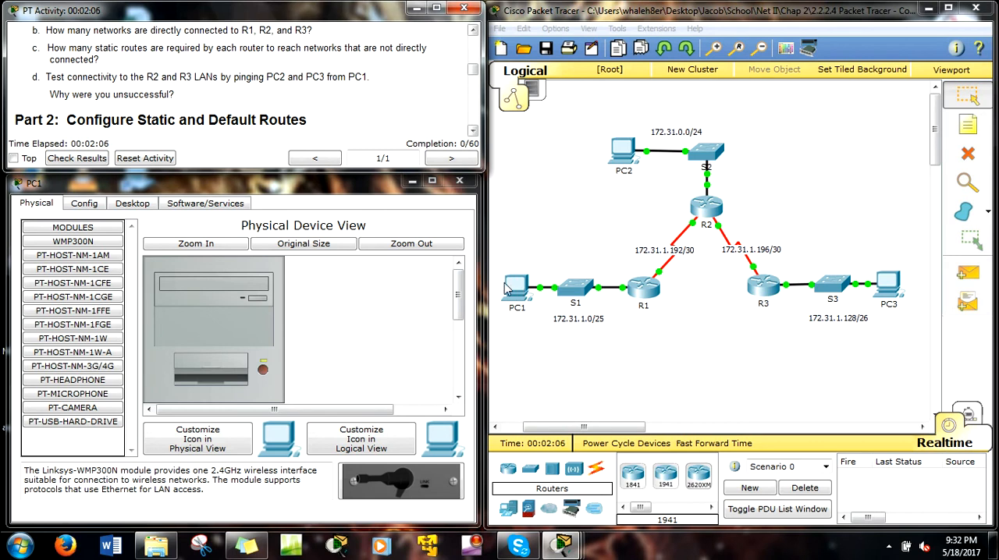
{"action": "left_click", "coordinate": [133, 202]}
{"action": "left_click", "coordinate": [337, 269]}
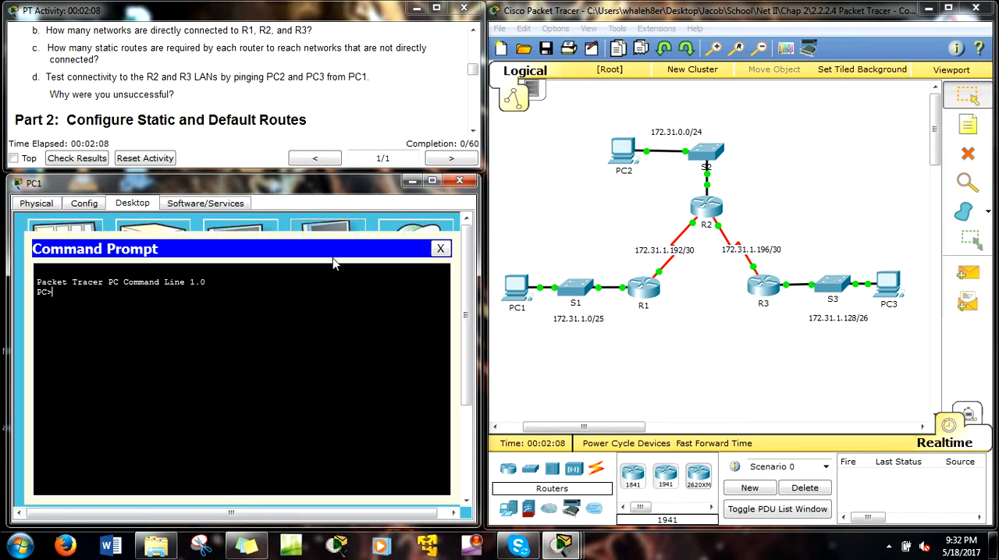
Look up PC2's address in the addressing table and ping 172.31.0.254 from PC1.
{"action": "type", "text": "ping 172.31.0."}
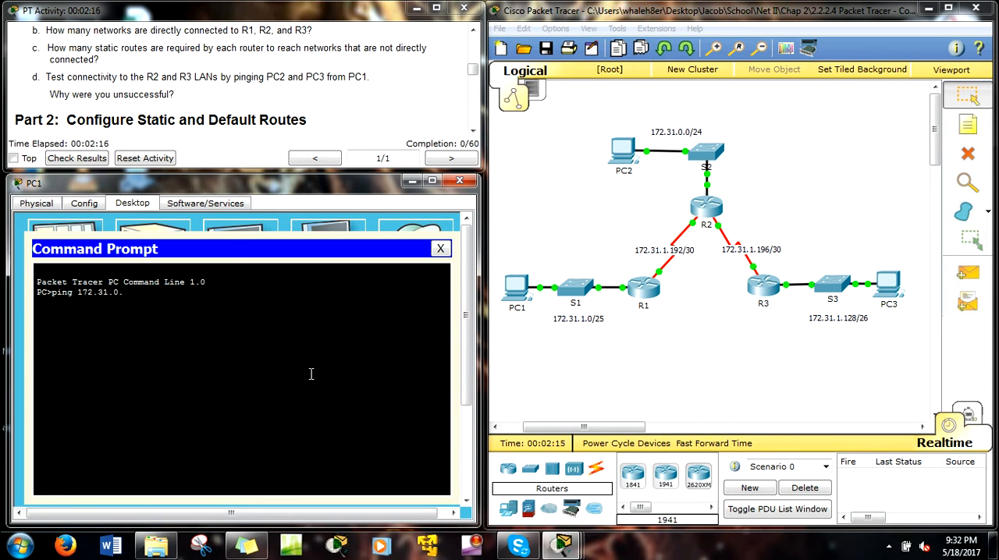
{"action": "left_click_drag", "start_coordinate": [642, 122], "coordinate": [685, 142]}
{"action": "left_click", "coordinate": [347, 316]}
{"action": "left_click_drag", "start_coordinate": [474, 71], "coordinate": [474, 54]}
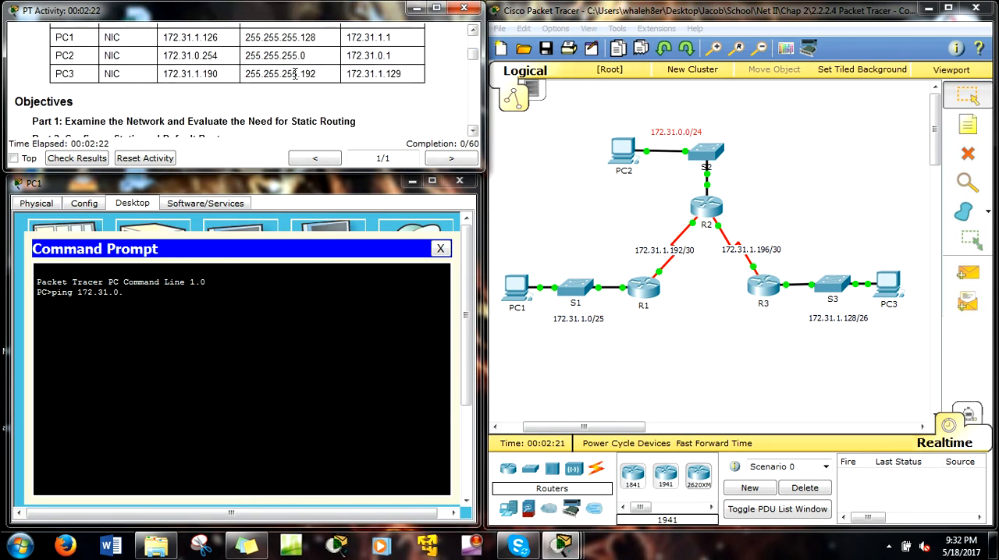
{"action": "left_click_drag", "start_coordinate": [219, 56], "coordinate": [207, 56]}
{"action": "left_click", "coordinate": [153, 300]}
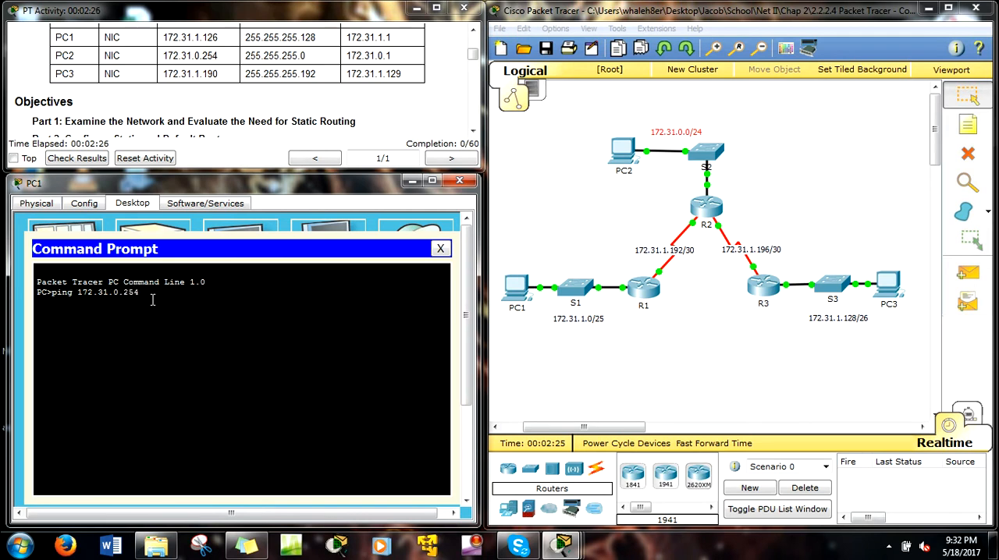
{"action": "key", "text": "Return"}
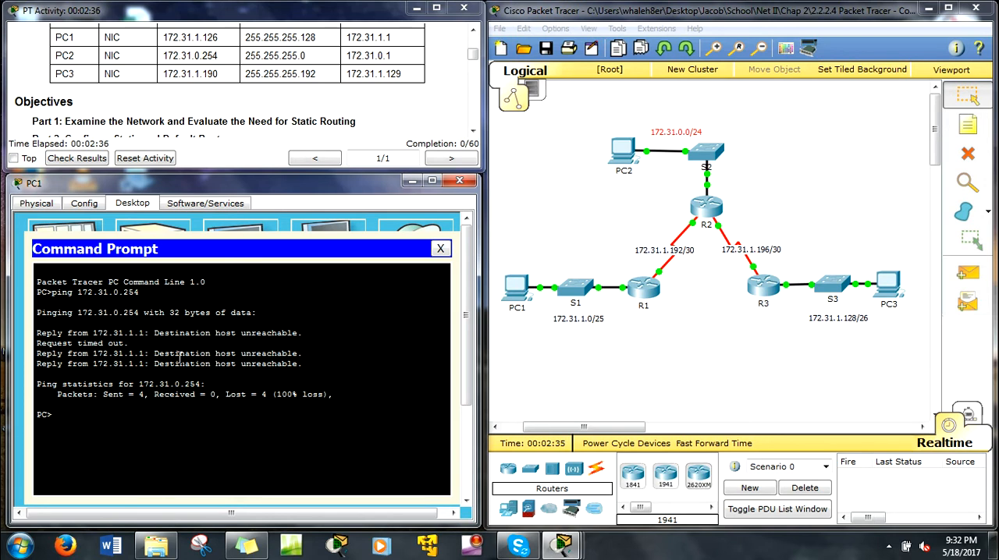
Ping 172.31.0.190 from PC1 and review the replies.
{"action": "left_click_drag", "start_coordinate": [283, 369], "coordinate": [304, 351]}
{"action": "left_click", "coordinate": [166, 405]}
{"action": "key", "text": "Up"}
{"action": "key", "text": "Return"}
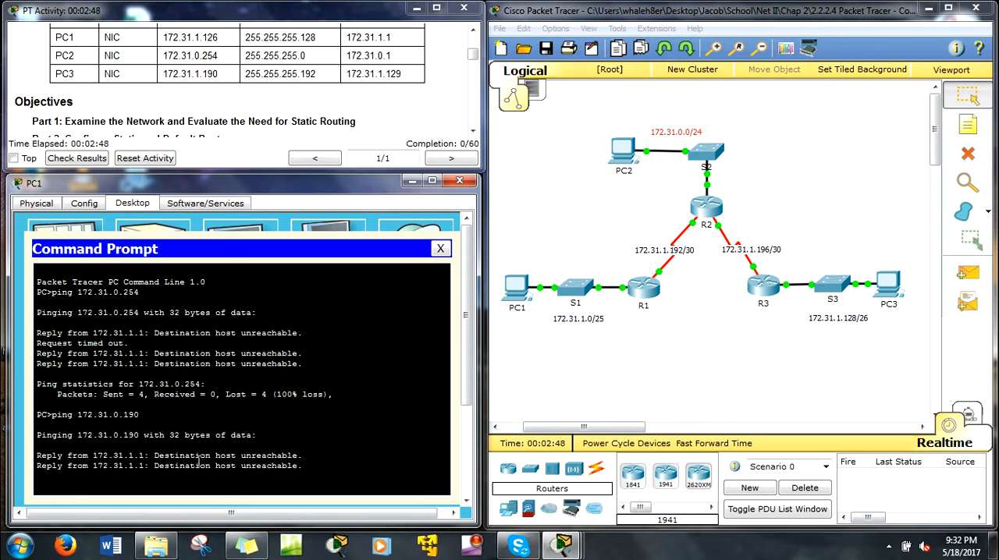
{"action": "left_click_drag", "start_coordinate": [52, 490], "coordinate": [300, 409]}
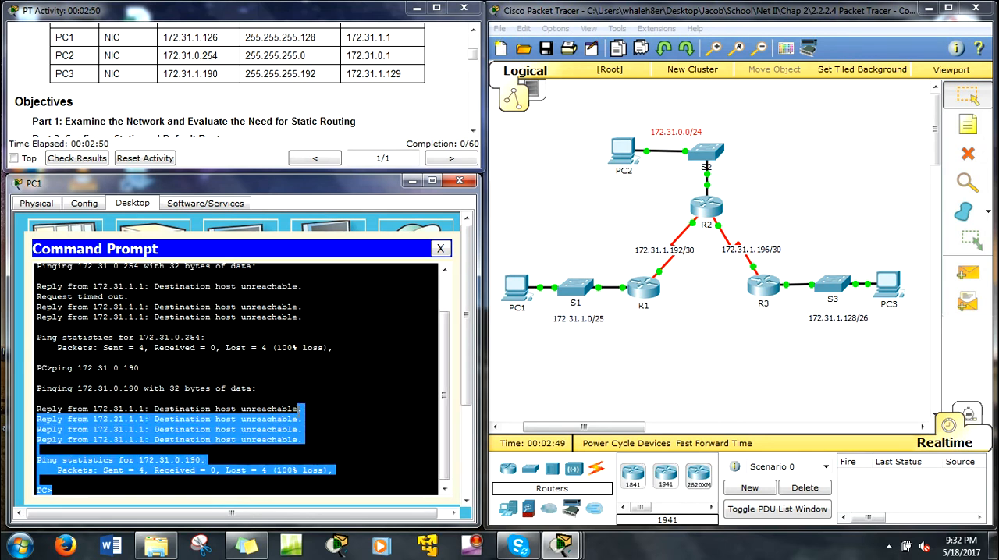
{"action": "left_click", "coordinate": [289, 407]}
{"action": "scroll", "coordinate": [304, 484], "scroll_direction": "down", "scroll_amount": 1}
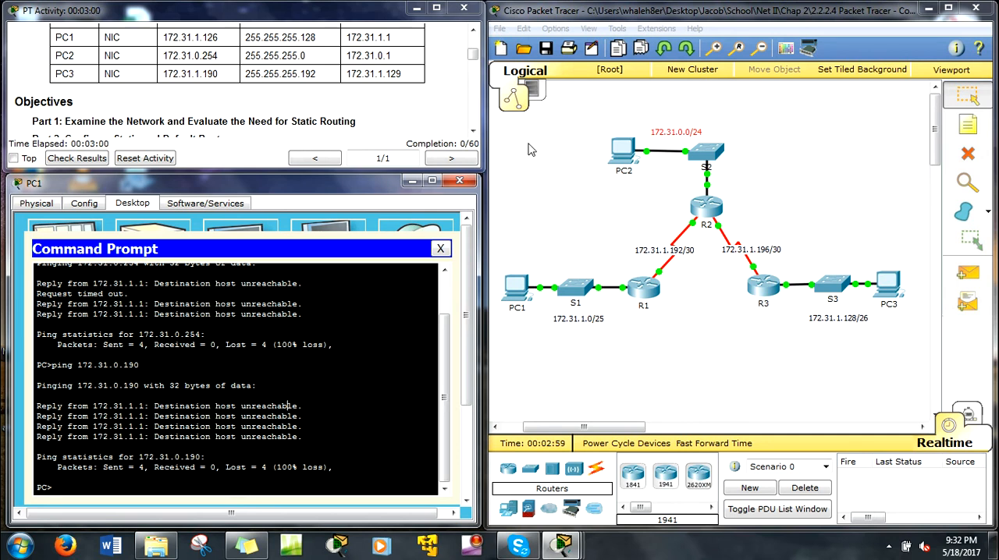
Read the Part 2 Step 1 instructions on recursive static routes and open a command-line session on router R1.
{"action": "left_click", "coordinate": [283, 119]}
{"action": "left_click_drag", "start_coordinate": [473, 54], "coordinate": [472, 76]}
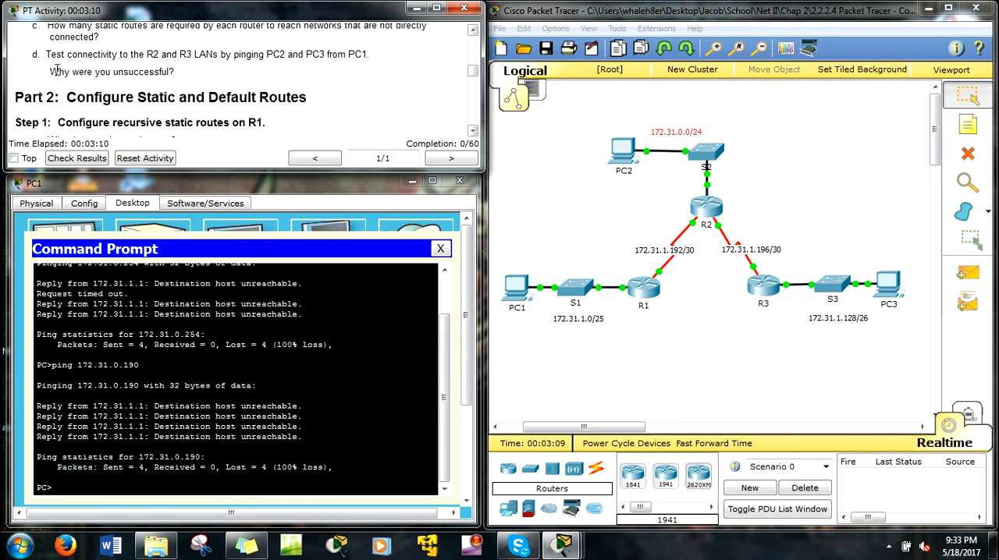
{"action": "scroll", "coordinate": [378, 119], "scroll_direction": "down", "scroll_amount": 1}
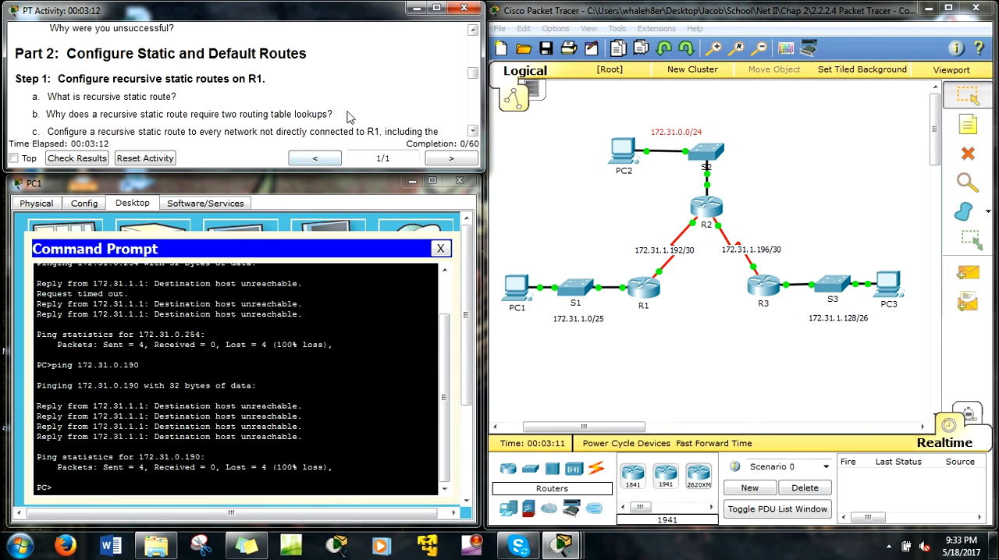
{"action": "scroll", "coordinate": [156, 91], "scroll_direction": "down", "scroll_amount": 1}
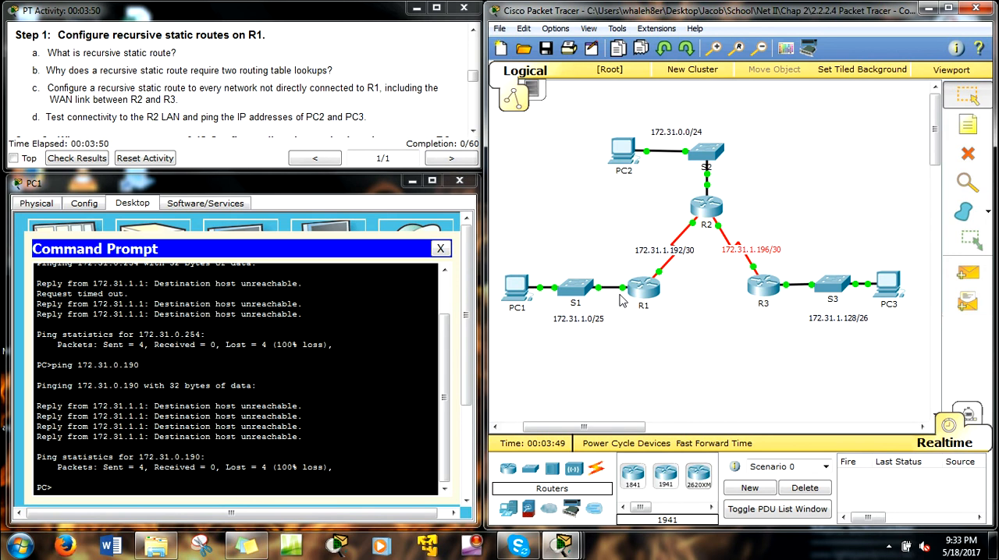
{"action": "left_click", "coordinate": [644, 289]}
{"action": "left_click_drag", "start_coordinate": [565, 102], "coordinate": [308, 112]}
{"action": "left_click_drag", "start_coordinate": [307, 107], "coordinate": [307, 170]}
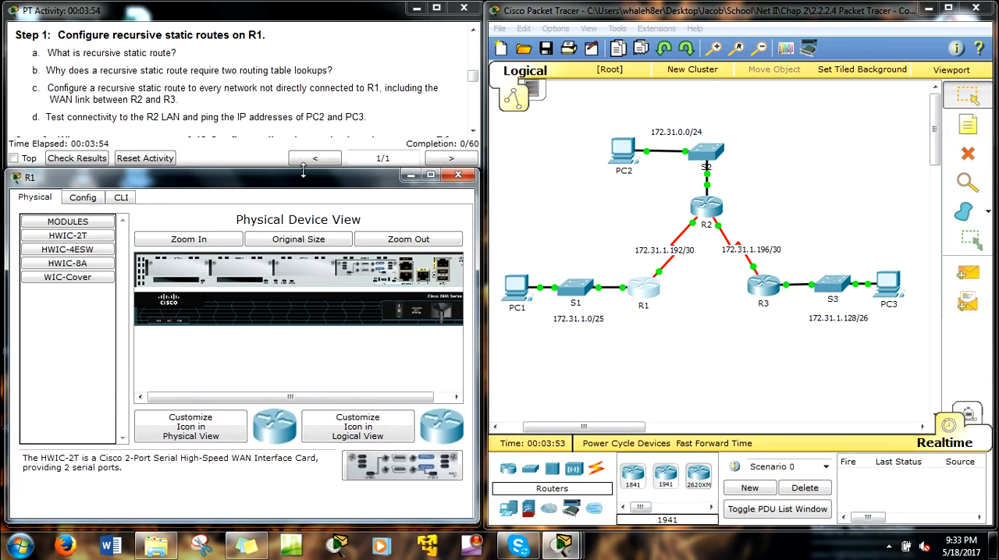
{"action": "left_click", "coordinate": [118, 200]}
{"action": "key", "text": "Return"}
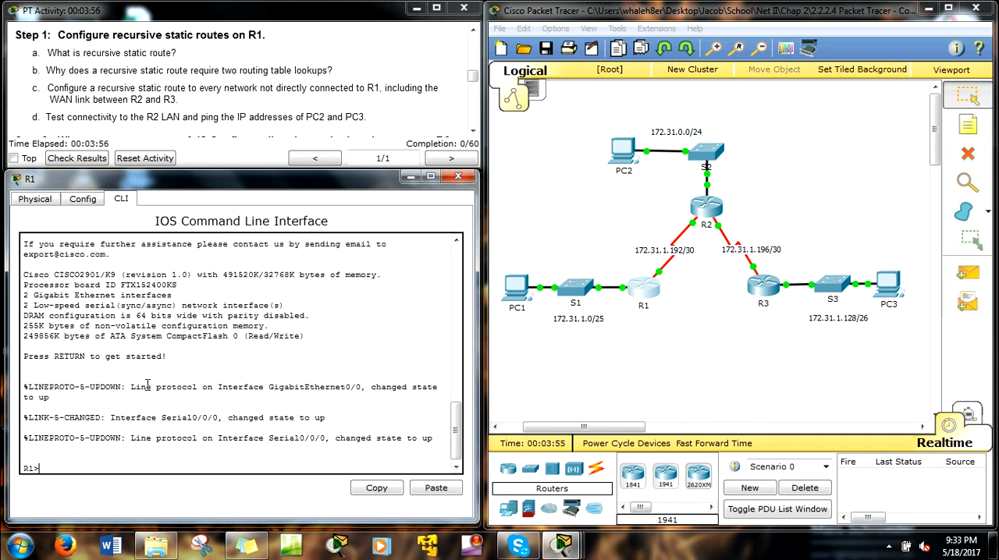
Enter global configuration mode on R1 and display its IP routing table with do show ip route, comparing it with the topology's networks.
{"action": "type", "text": "en"}
{"action": "key", "text": "Return"}
{"action": "type", "text": "conf t"}
{"action": "key", "text": "Return"}
{"action": "type", "text": "do show ip route"}
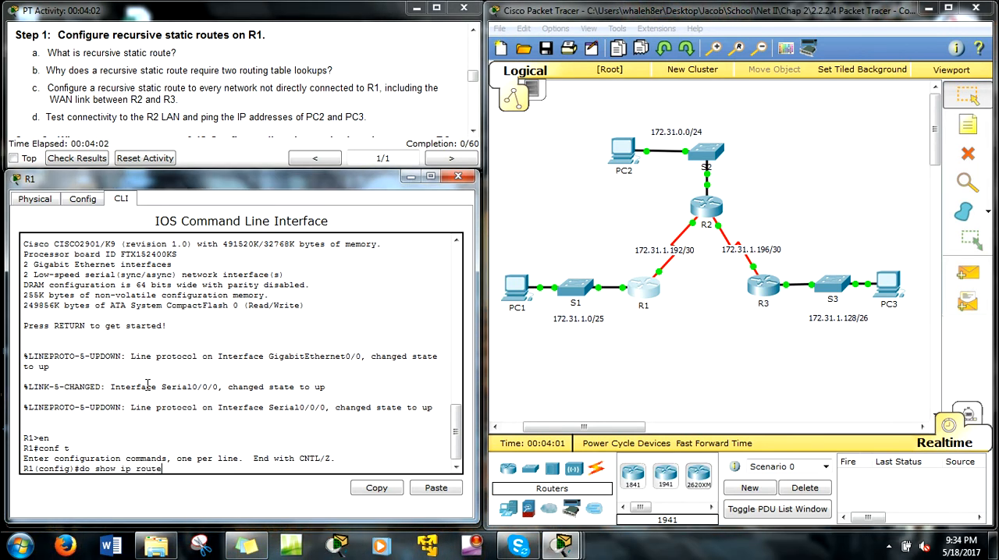
{"action": "key", "text": "Return"}
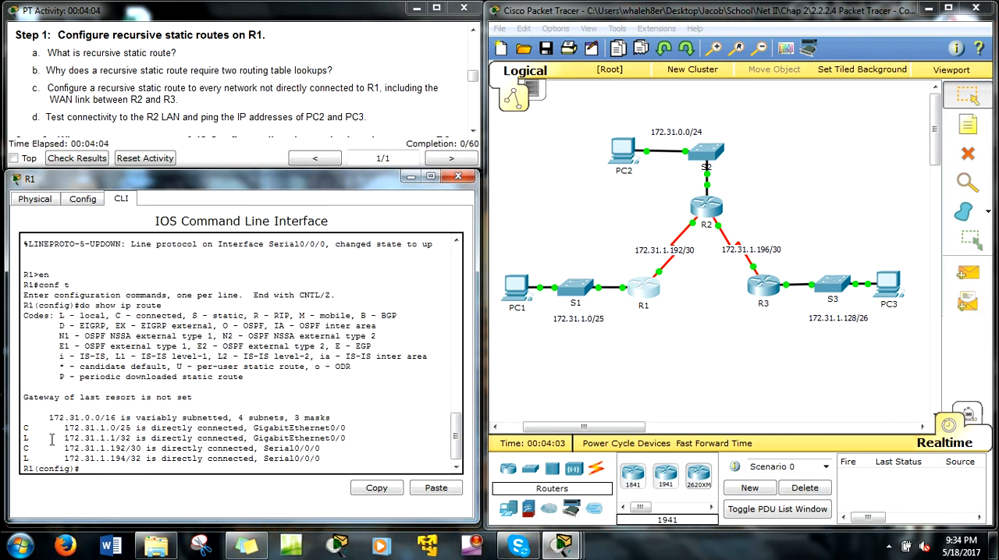
{"action": "left_click_drag", "start_coordinate": [25, 428], "coordinate": [116, 428]}
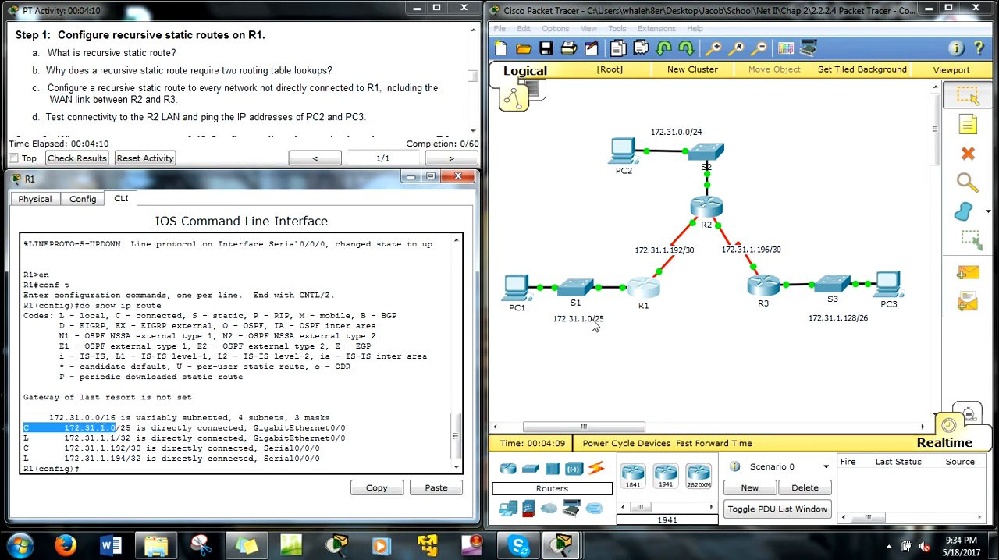
{"action": "left_click_drag", "start_coordinate": [110, 438], "coordinate": [126, 449]}
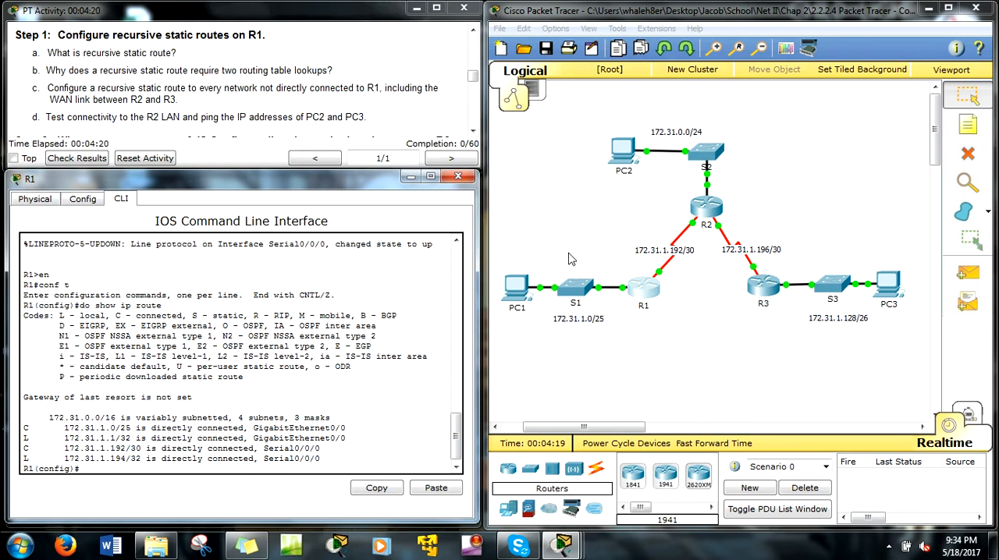
{"action": "left_click_drag", "start_coordinate": [610, 110], "coordinate": [713, 158]}
{"action": "left_click_drag", "start_coordinate": [804, 261], "coordinate": [718, 229]}
{"action": "left_click_drag", "start_coordinate": [884, 330], "coordinate": [815, 316]}
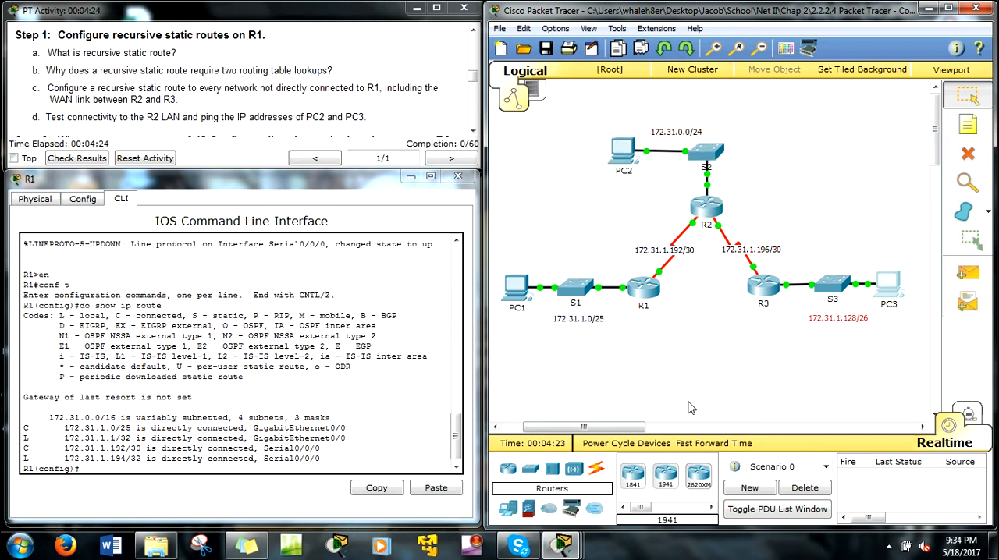
Begin an ip route command on R1 for destination network 172.31.0.0 with subnet mask 255.255.255.0.
{"action": "left_click", "coordinate": [293, 469]}
{"action": "type", "text": "ip route"}
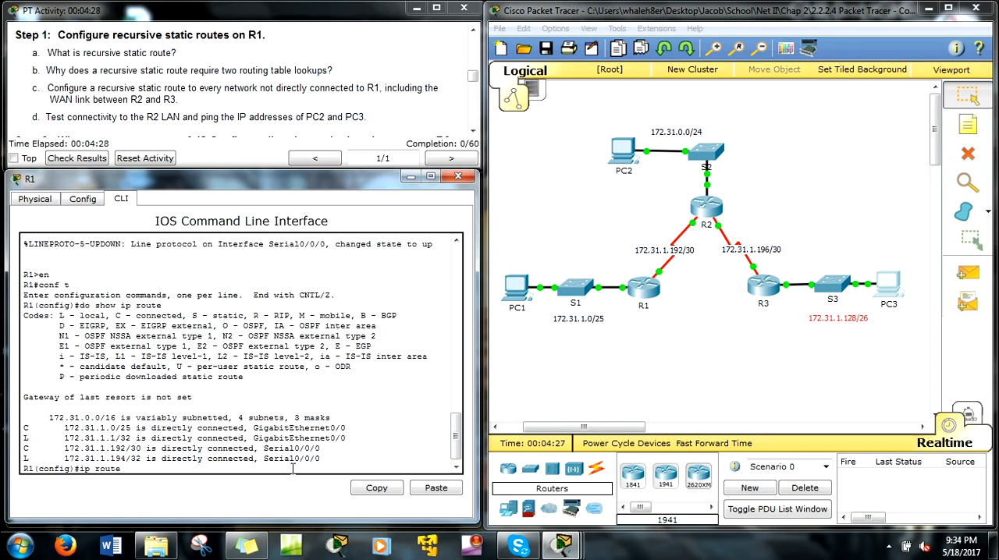
{"action": "type", "text": " 172.31.1"}
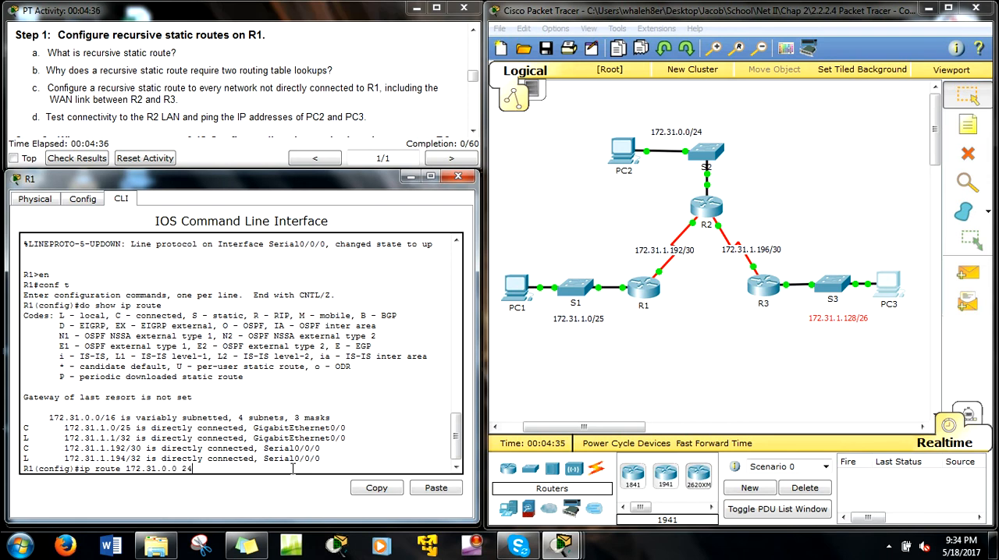
{"action": "key", "text": "BackSpace"}
{"action": "key", "text": "BackSpace"}
{"action": "type", "text": "55.255.255"}
{"action": "type", "text": ".2"}
Look up R2's S0/0/0 address in the addressing table and submit the R2 LAN route with next hop 172.21.1.193.
{"action": "left_click_drag", "start_coordinate": [678, 209], "coordinate": [710, 232]}
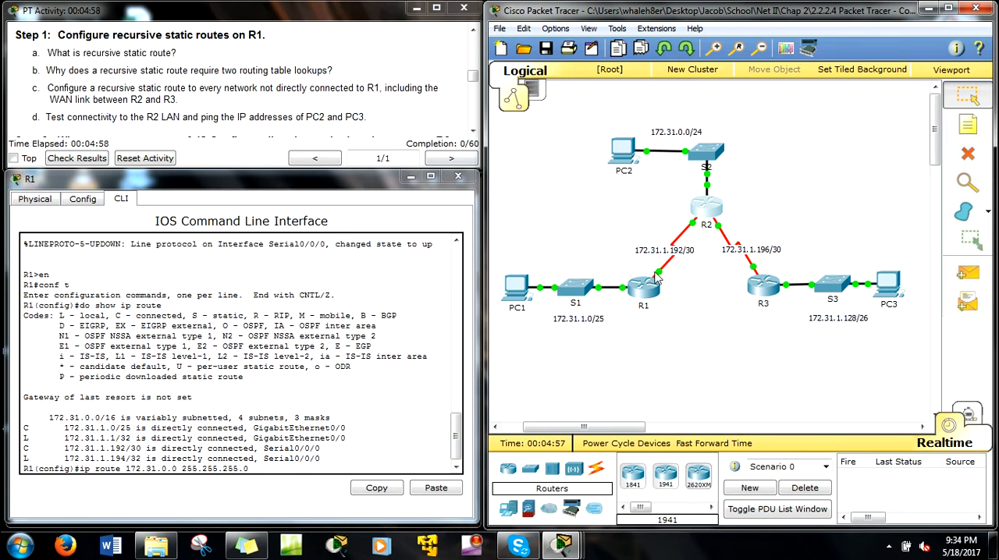
{"action": "left_click_drag", "start_coordinate": [473, 79], "coordinate": [483, 59]}
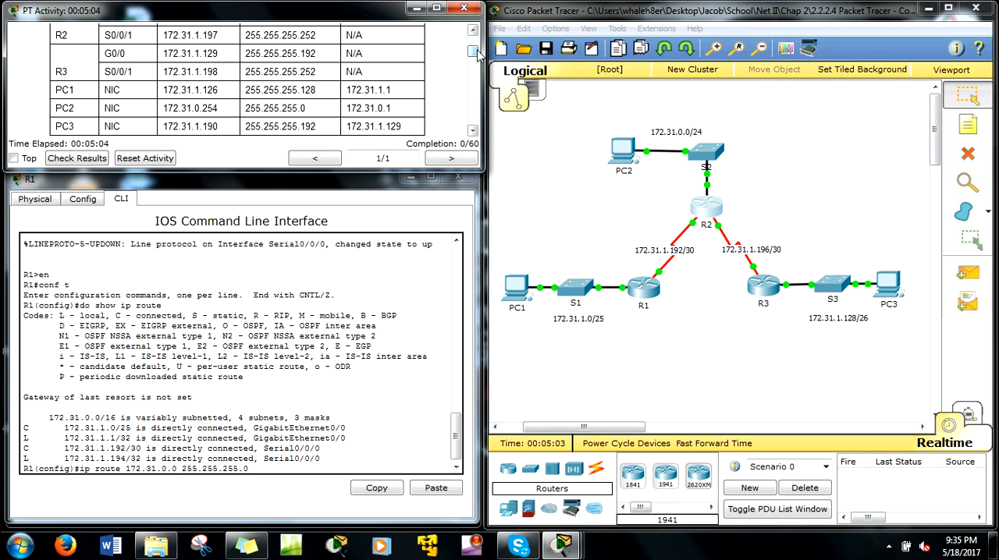
{"action": "left_click_drag", "start_coordinate": [477, 50], "coordinate": [476, 47]}
{"action": "left_click_drag", "start_coordinate": [219, 71], "coordinate": [213, 71]}
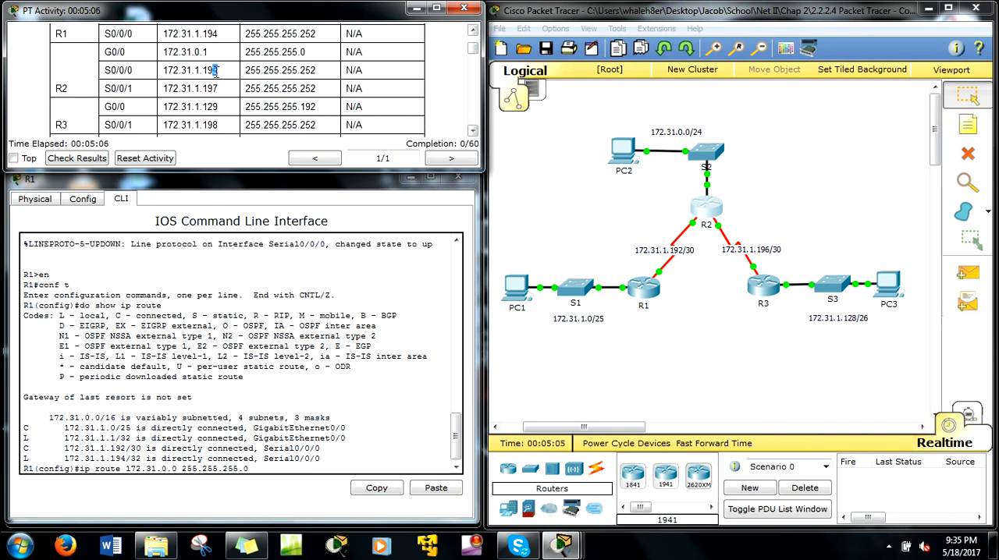
{"action": "left_click", "coordinate": [708, 287]}
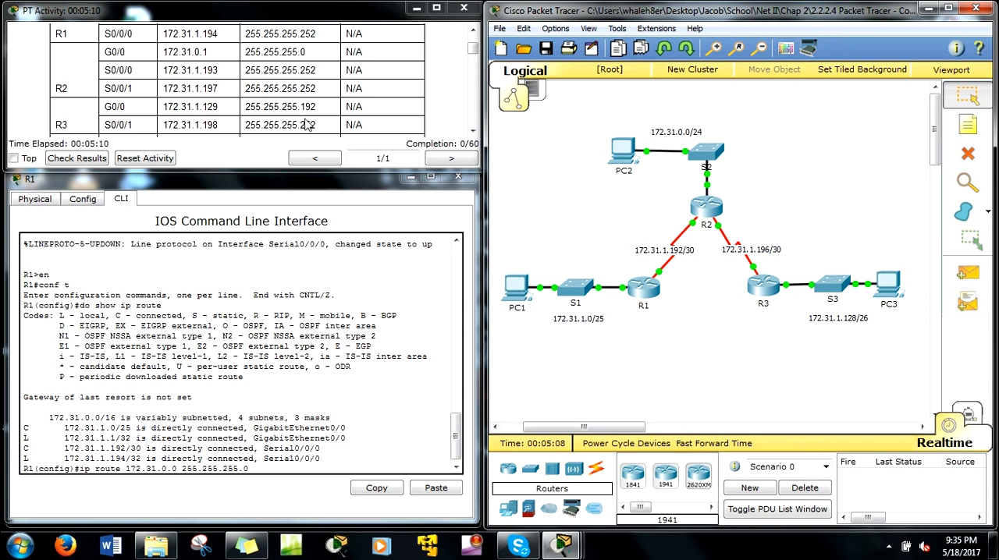
{"action": "left_click_drag", "start_coordinate": [110, 70], "coordinate": [133, 72]}
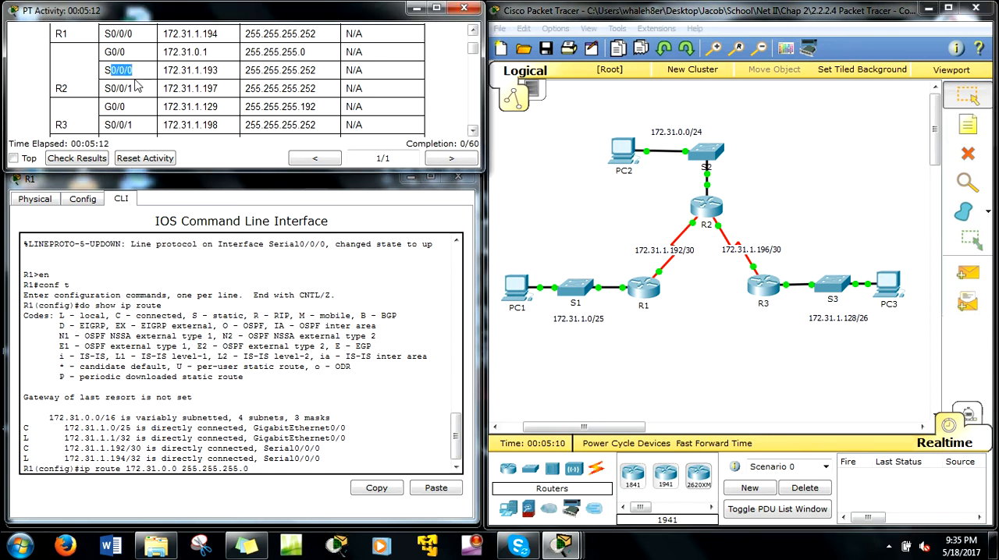
{"action": "left_click_drag", "start_coordinate": [213, 70], "coordinate": [218, 70]}
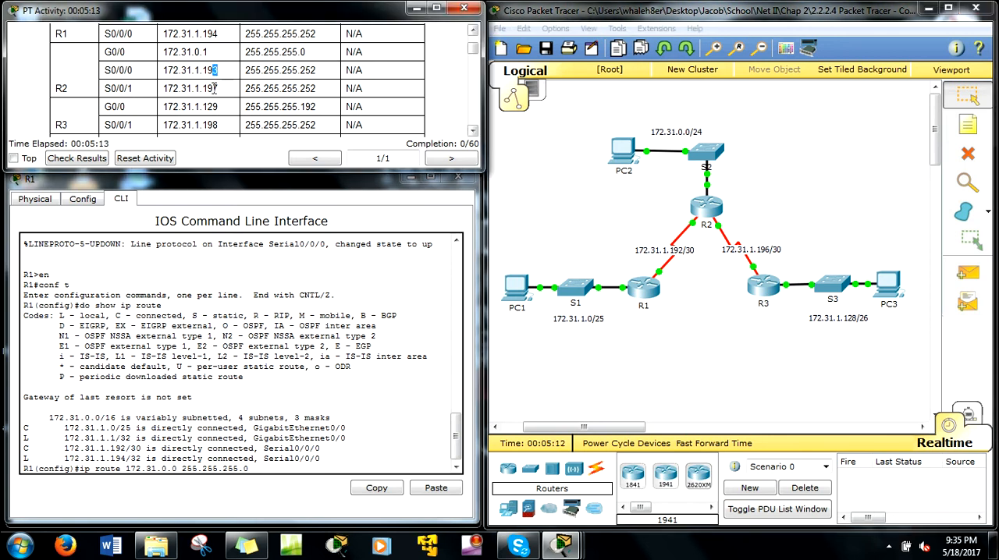
{"action": "left_click", "coordinate": [309, 448]}
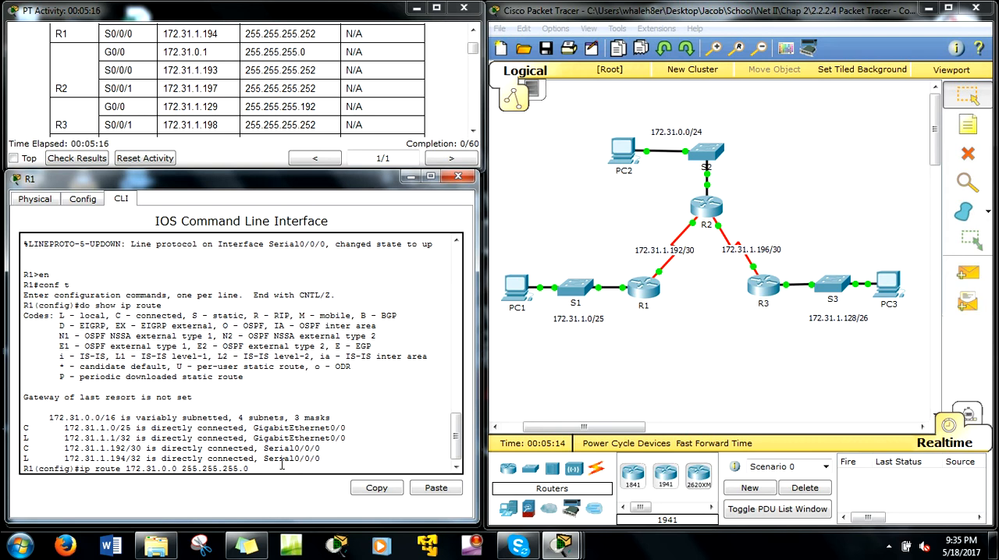
{"action": "type", "text": "172.31.1.193"}
{"action": "key", "text": "Return"}
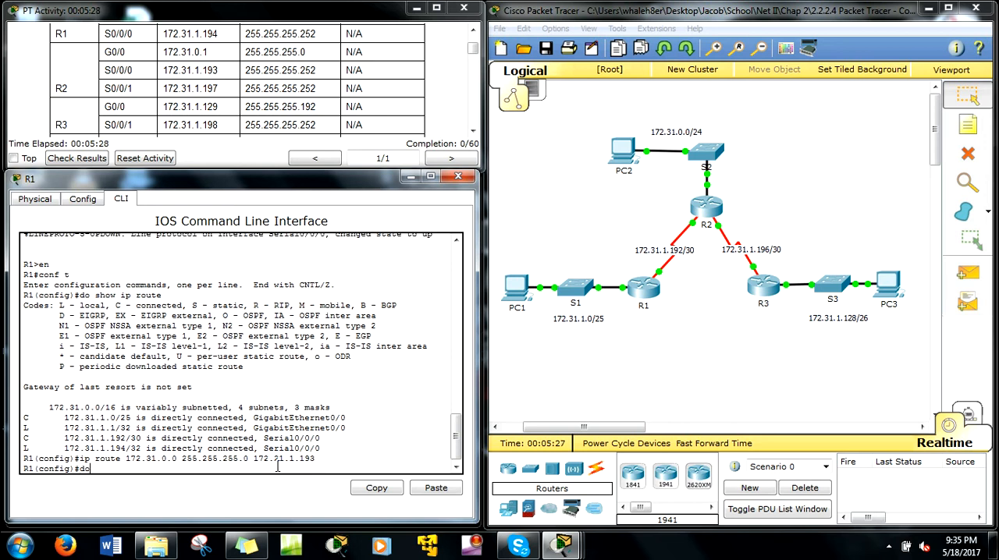
Display R1's routing table with do show ip route and check the next-hop address of the submitted static route.
{"action": "type", "text": "do show ip route"}
{"action": "key", "text": "Return"}
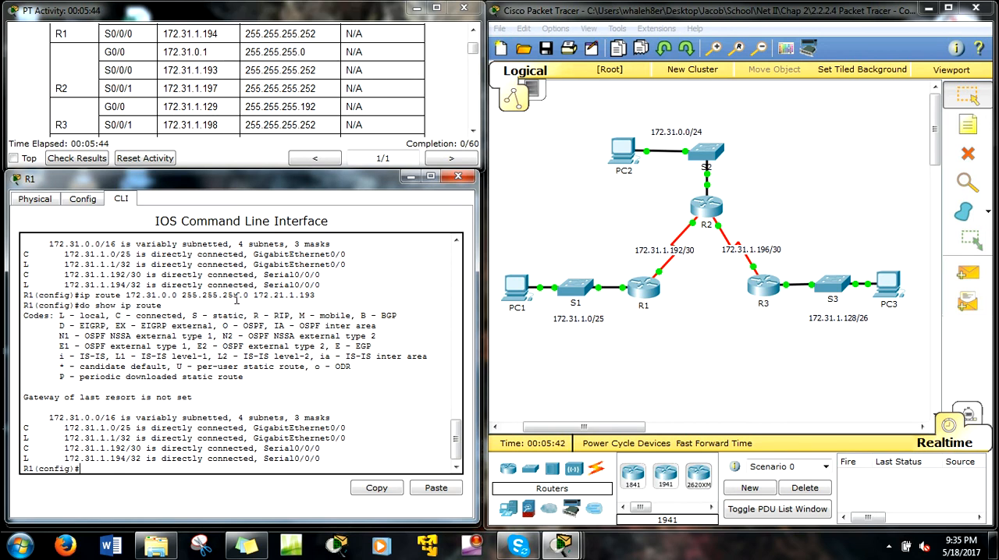
{"action": "left_click_drag", "start_coordinate": [275, 296], "coordinate": [316, 297]}
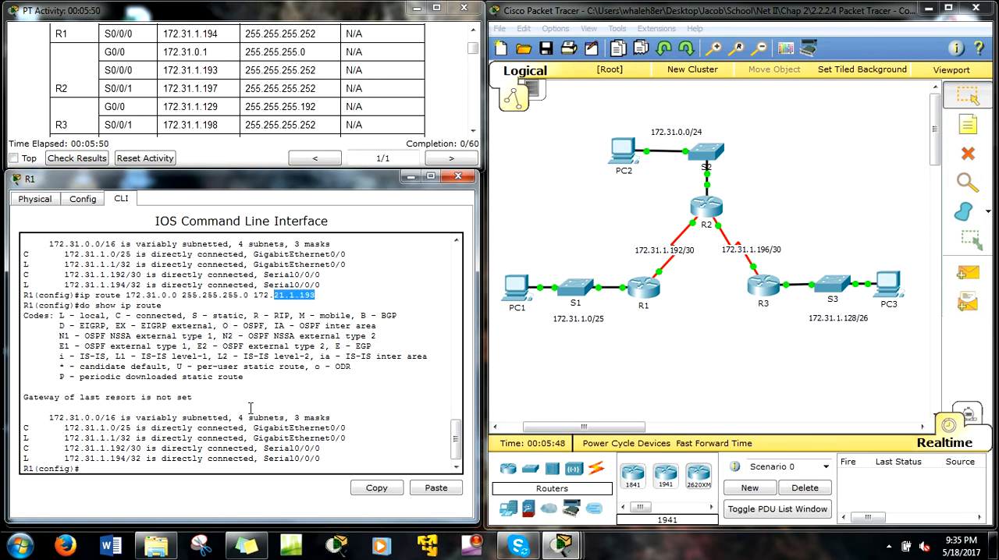
Re-enter the static route to 172.31.0.0 255.255.255.0 with its next hop corrected to 172.31.1.193.
{"action": "key", "text": "Up"}
{"action": "key", "text": "Up"}
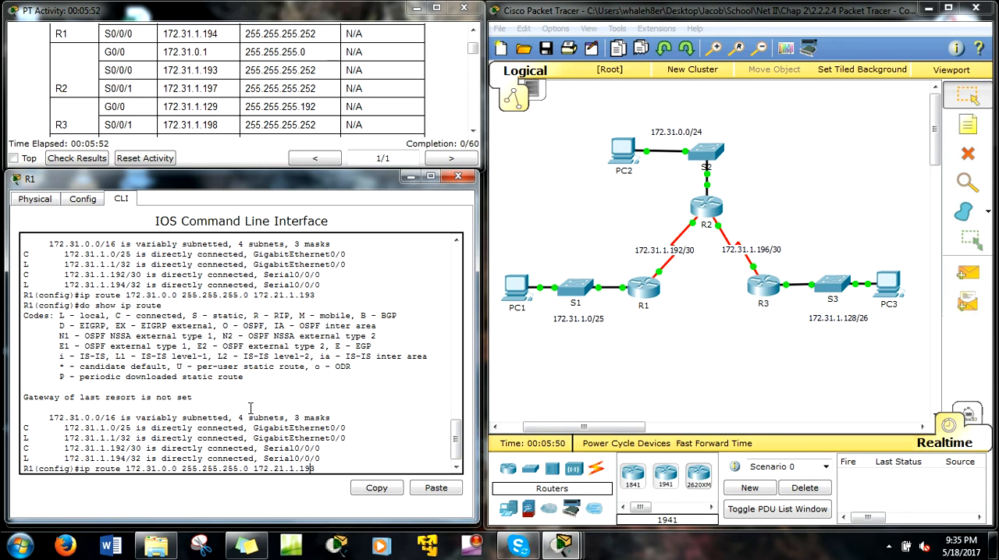
{"action": "key", "text": "Left"}
{"action": "key", "text": "Left"}
{"action": "key", "text": "Left"}
{"action": "key", "text": "Left"}
{"action": "key", "text": "Left"}
{"action": "key", "text": "Left"}
{"action": "key", "text": "Left"}
{"action": "key", "text": "BackSpace"}
{"action": "type", "text": "3"}
{"action": "key", "text": "Return"}
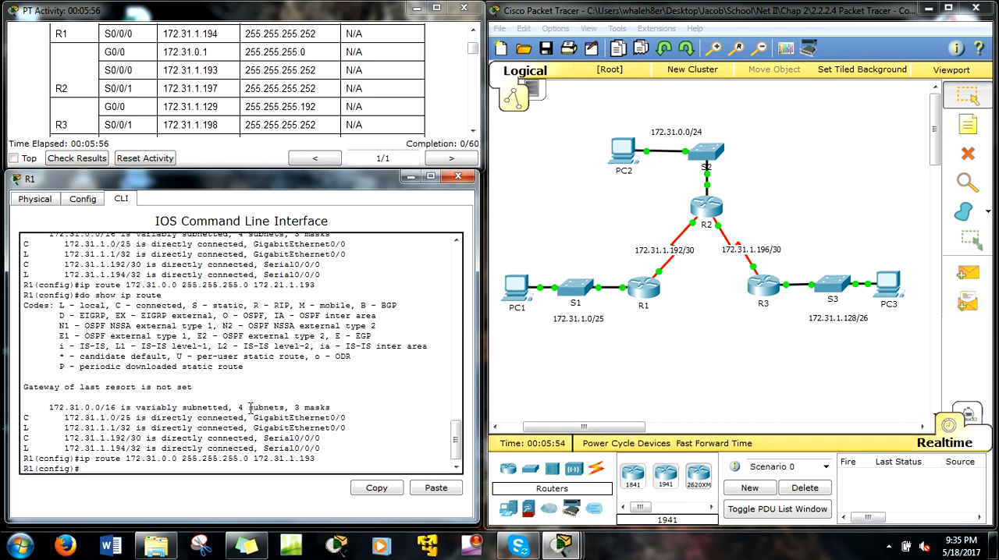
Display R1's routing table again with do show ip route to check for the corrected static route.
{"action": "type", "text": "show ip"}
{"action": "key", "text": "BackSpace"}
{"action": "key", "text": "BackSpace"}
{"action": "key", "text": "BackSpace"}
{"action": "key", "text": "BackSpace"}
{"action": "key", "text": "BackSpace"}
{"action": "key", "text": "BackSpace"}
{"action": "key", "text": "BackSpace"}
{"action": "type", "text": "show ip route"}
{"action": "key", "text": "Return"}
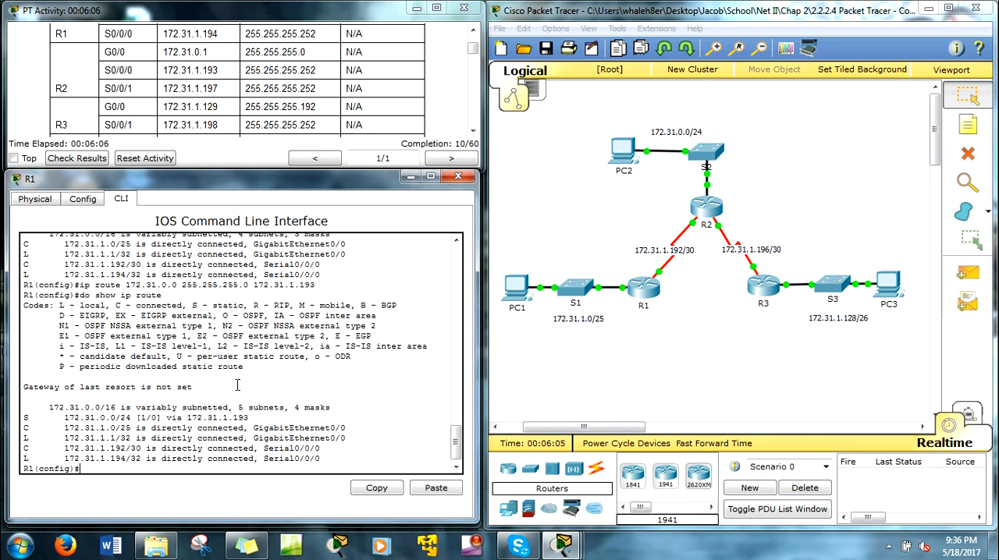
Examine the static entry for 172.31.0.0/24, tracing its next hop through the directly connected 172.31.1.192/30 entry to the exit interface.
{"action": "left_click_drag", "start_coordinate": [59, 418], "coordinate": [251, 418]}
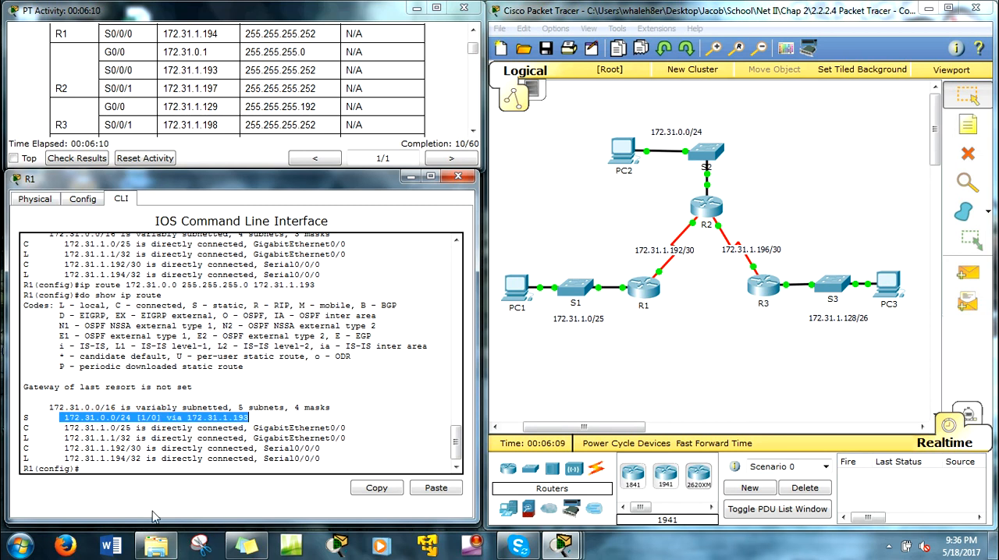
{"action": "left_click", "coordinate": [101, 424]}
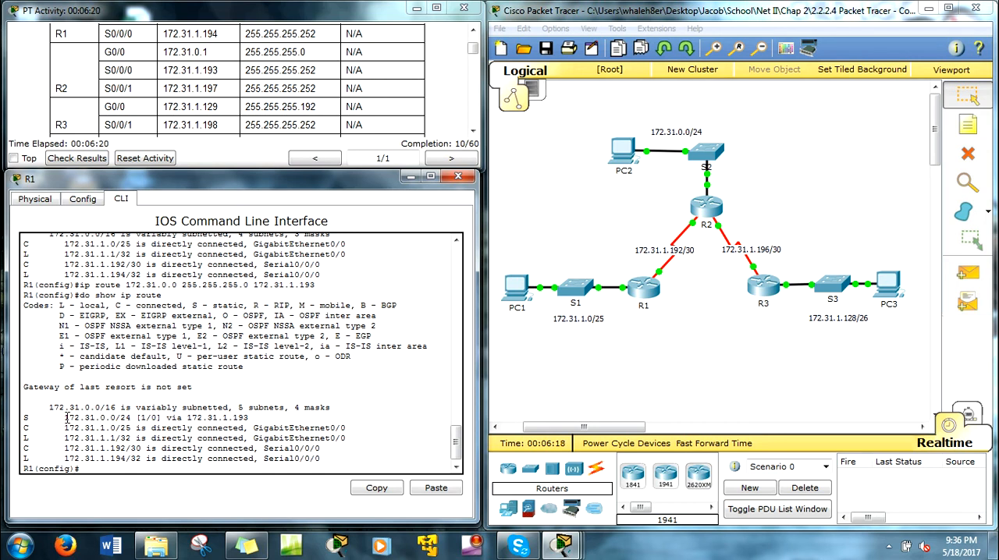
{"action": "left_click_drag", "start_coordinate": [63, 419], "coordinate": [117, 412]}
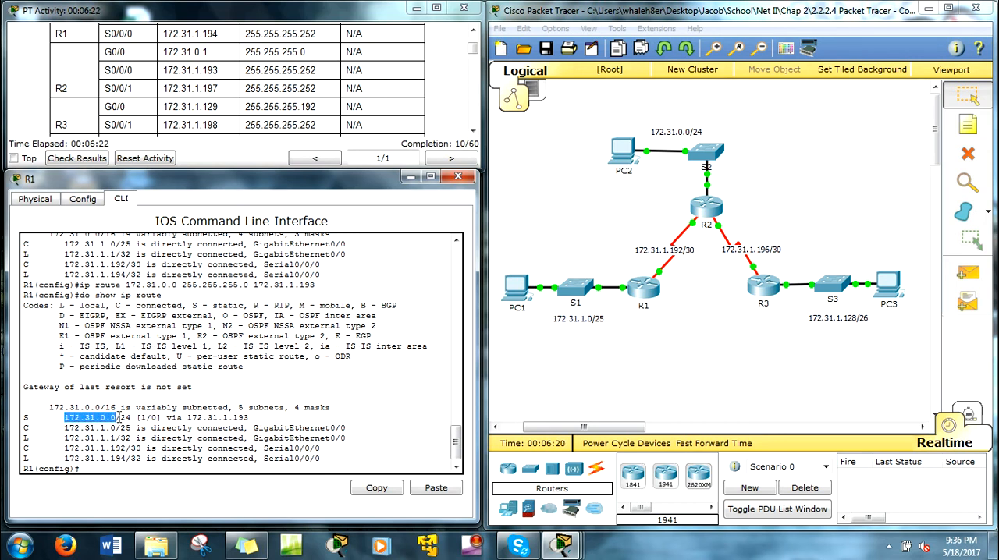
{"action": "left_click_drag", "start_coordinate": [648, 108], "coordinate": [757, 191]}
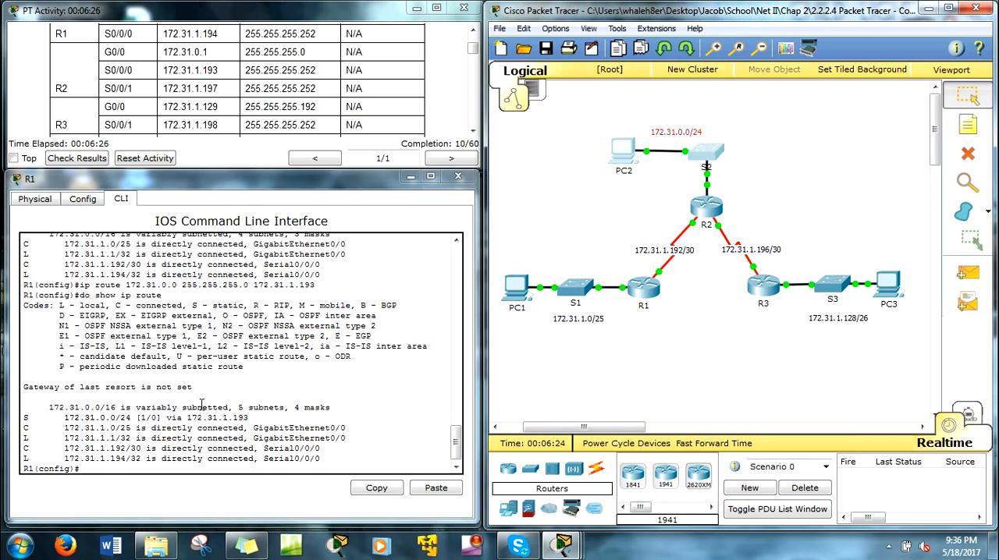
{"action": "left_click_drag", "start_coordinate": [188, 418], "coordinate": [249, 420]}
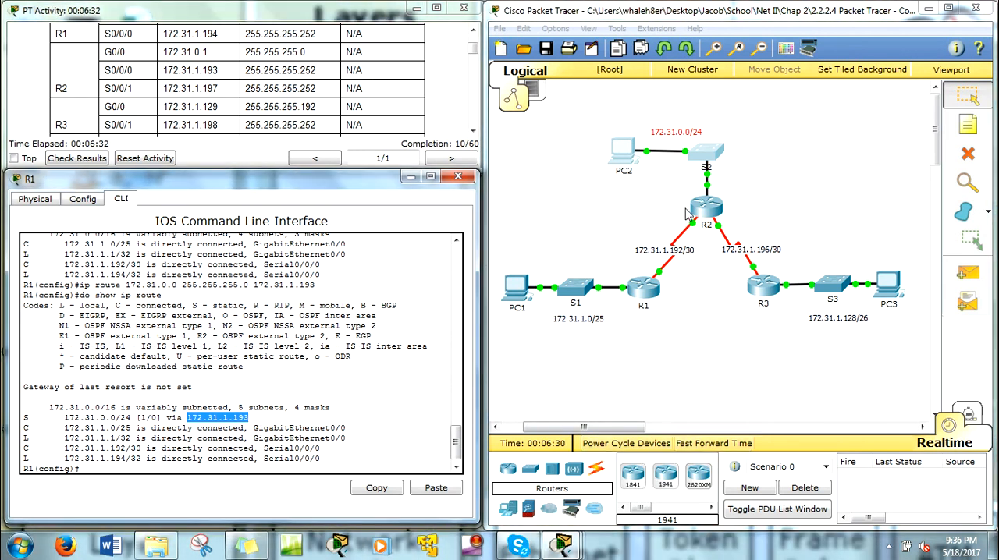
{"action": "left_click_drag", "start_coordinate": [61, 407], "coordinate": [80, 428]}
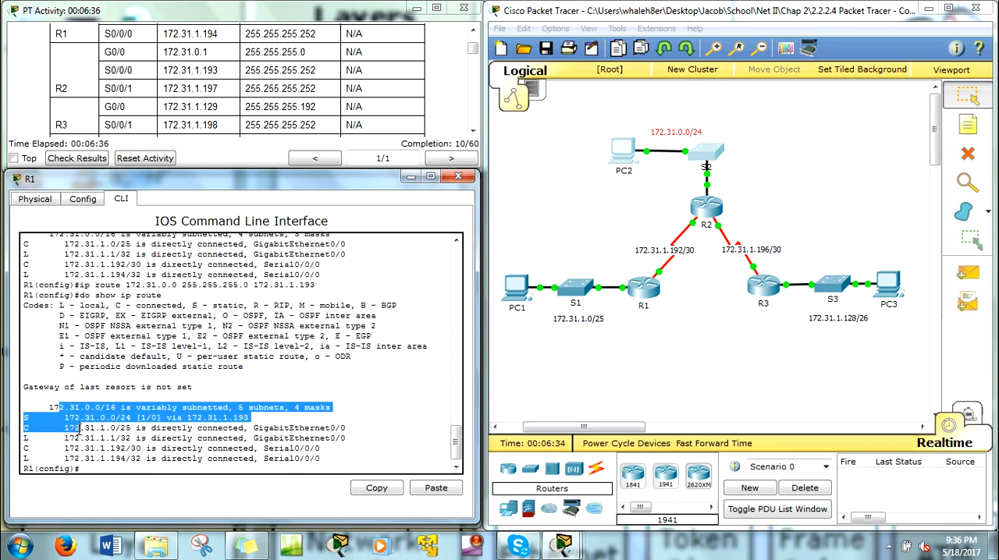
{"action": "left_click", "coordinate": [236, 417]}
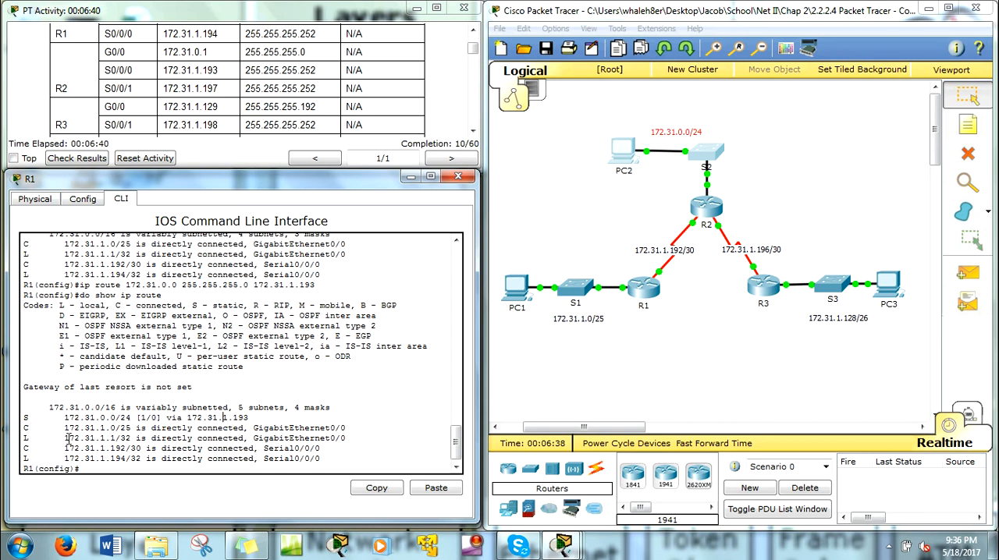
{"action": "left_click_drag", "start_coordinate": [65, 449], "coordinate": [124, 450]}
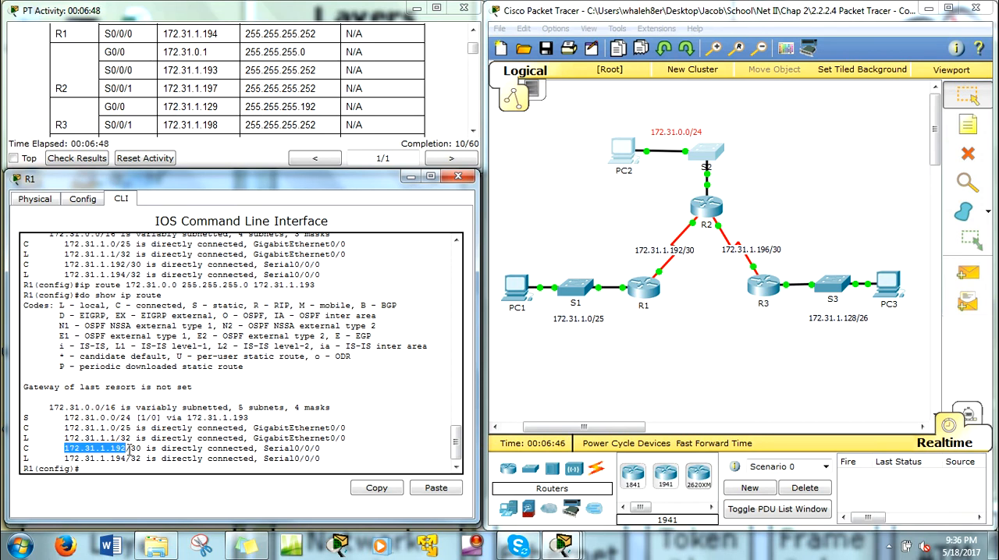
{"action": "left_click_drag", "start_coordinate": [260, 450], "coordinate": [322, 450]}
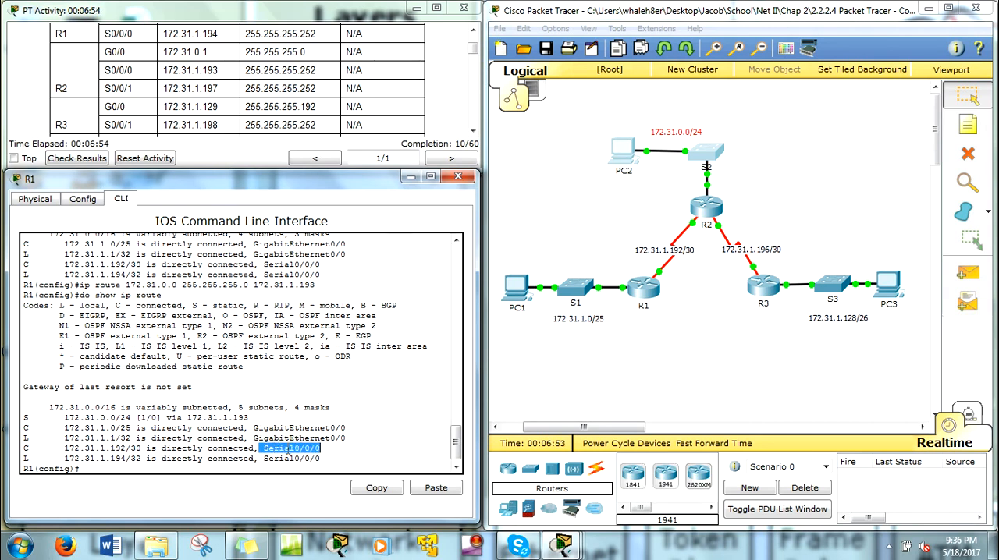
{"action": "left_click_drag", "start_coordinate": [60, 417], "coordinate": [117, 419]}
{"action": "left_click_drag", "start_coordinate": [264, 449], "coordinate": [320, 449]}
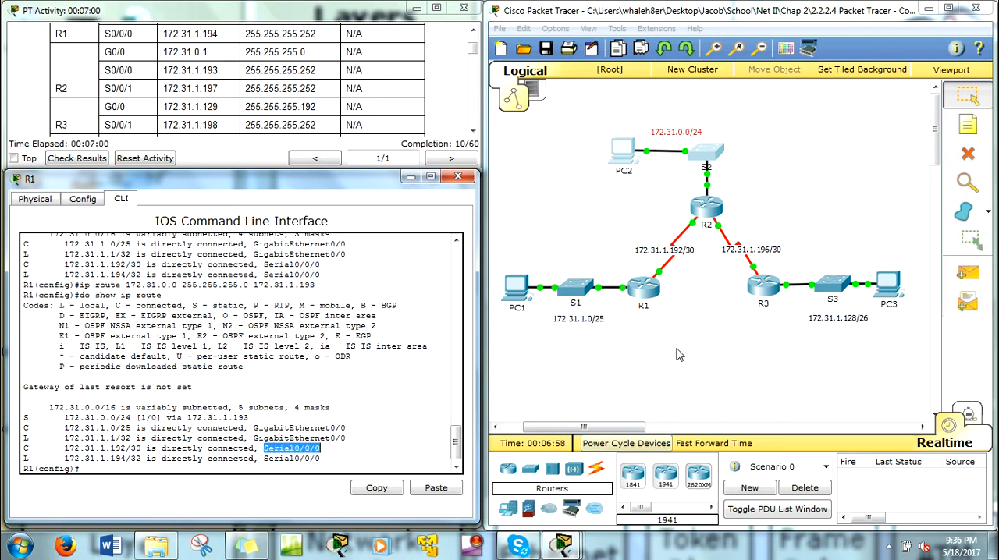
{"action": "left_click", "coordinate": [121, 465]}
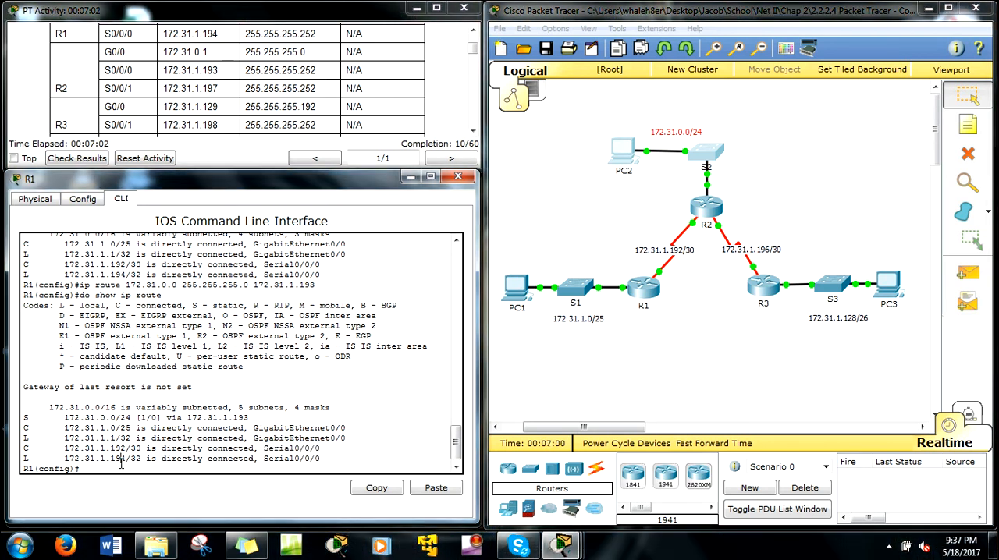
{"action": "left_click_drag", "start_coordinate": [250, 418], "coordinate": [188, 419]}
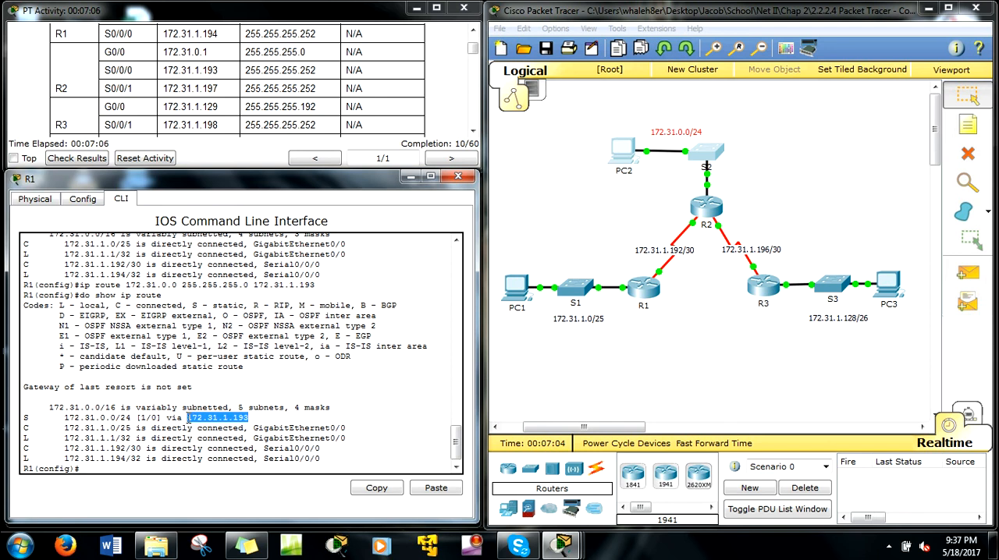
{"action": "left_click", "coordinate": [154, 466]}
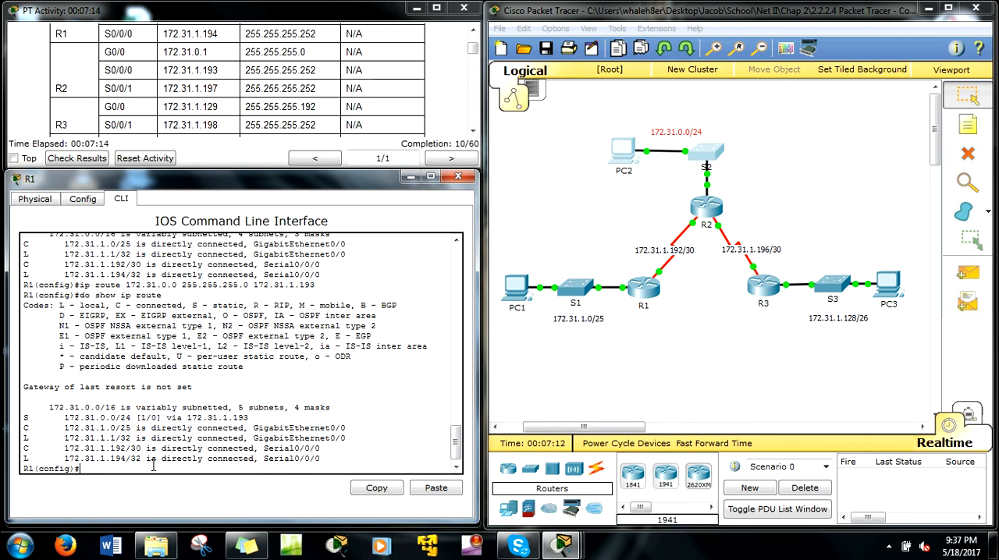
Reuse the previous ip route command, changing its destination to the R2–R3 WAN network 172.31.1.196.
{"action": "key", "text": "Up"}
{"action": "key", "text": "Up"}
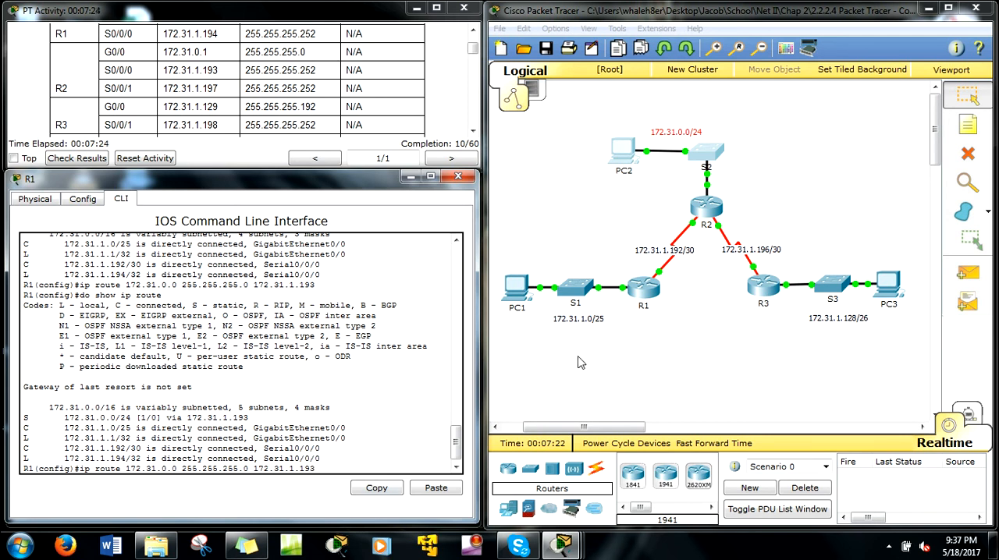
{"action": "left_click_drag", "start_coordinate": [796, 266], "coordinate": [722, 248]}
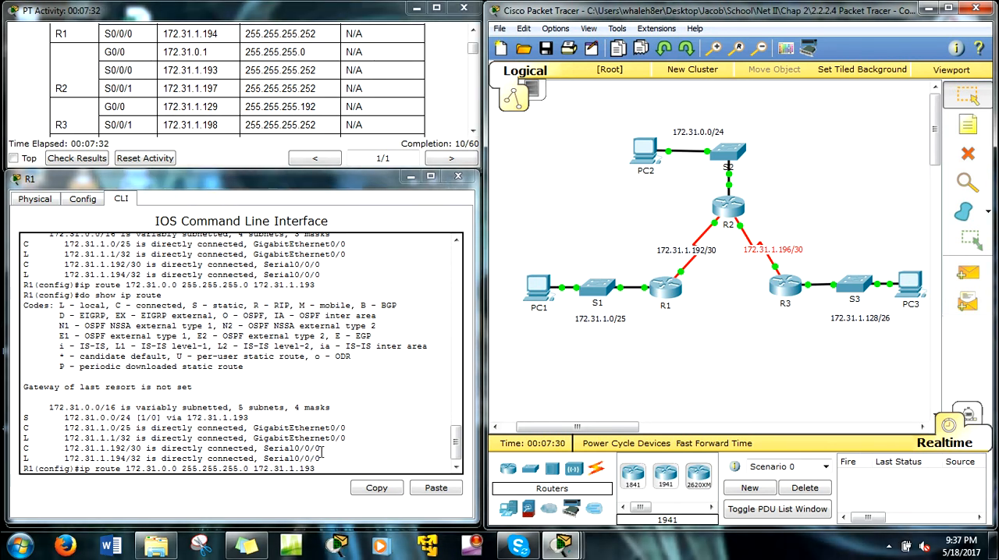
{"action": "left_click", "coordinate": [323, 467]}
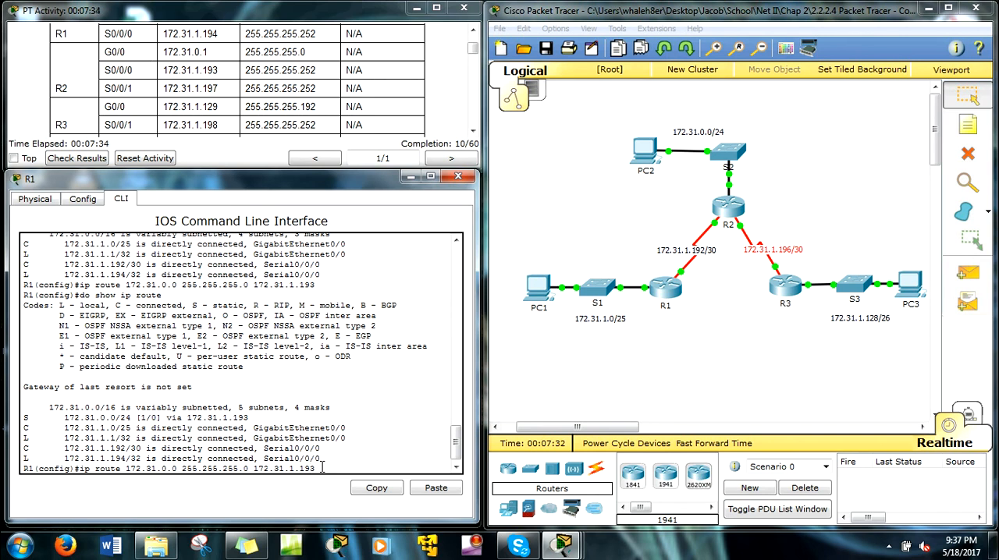
{"action": "key", "text": "Left"}
{"action": "key", "text": "Left"}
{"action": "key", "text": "Left"}
{"action": "key", "text": "Left"}
{"action": "key", "text": "Left"}
{"action": "key", "text": "Left"}
{"action": "key", "text": "Left"}
{"action": "key", "text": "Left"}
{"action": "key", "text": "Left"}
{"action": "key", "text": "Left"}
{"action": "key", "text": "Left"}
{"action": "key", "text": "Left"}
{"action": "key", "text": "Left"}
{"action": "key", "text": "Left"}
{"action": "key", "text": "Left"}
{"action": "key", "text": "Left"}
{"action": "key", "text": "Left"}
{"action": "key", "text": "Left"}
{"action": "key", "text": "Left"}
{"action": "key", "text": "Left"}
{"action": "key", "text": "BackSpace"}
{"action": "key", "text": "BackSpace"}
{"action": "key", "text": "BackSpace"}
{"action": "type", "text": "1.196"}
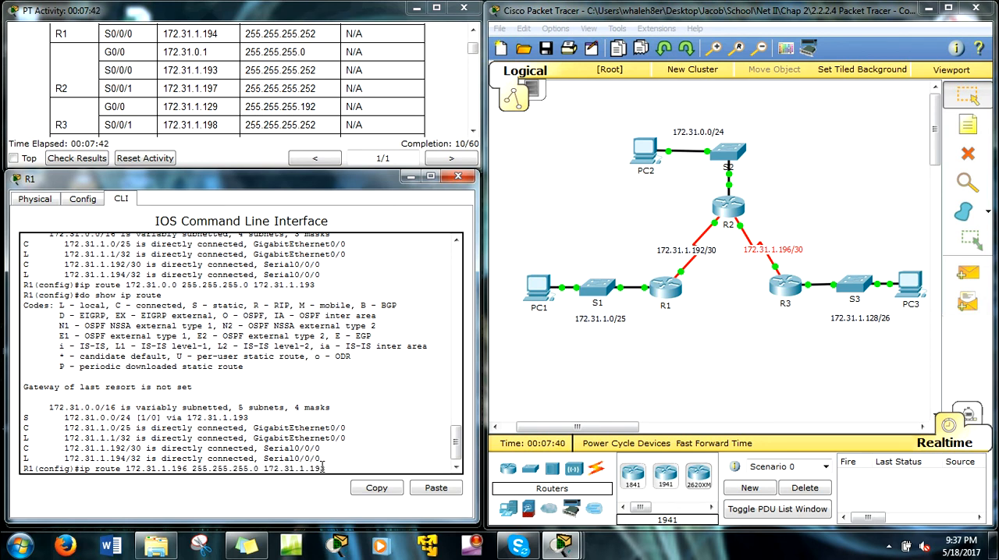
Set the WAN route's mask to 255.255.255.252 and submit it with next hop 172.31.1.193.
{"action": "key", "text": "BackSpace"}
{"action": "type", "text": "252"}
{"action": "left_click_drag", "start_coordinate": [696, 212], "coordinate": [720, 242]}
{"action": "left_click_drag", "start_coordinate": [337, 467], "coordinate": [356, 480]}
{"action": "left_click", "coordinate": [360, 466]}
{"action": "key", "text": "Return"}
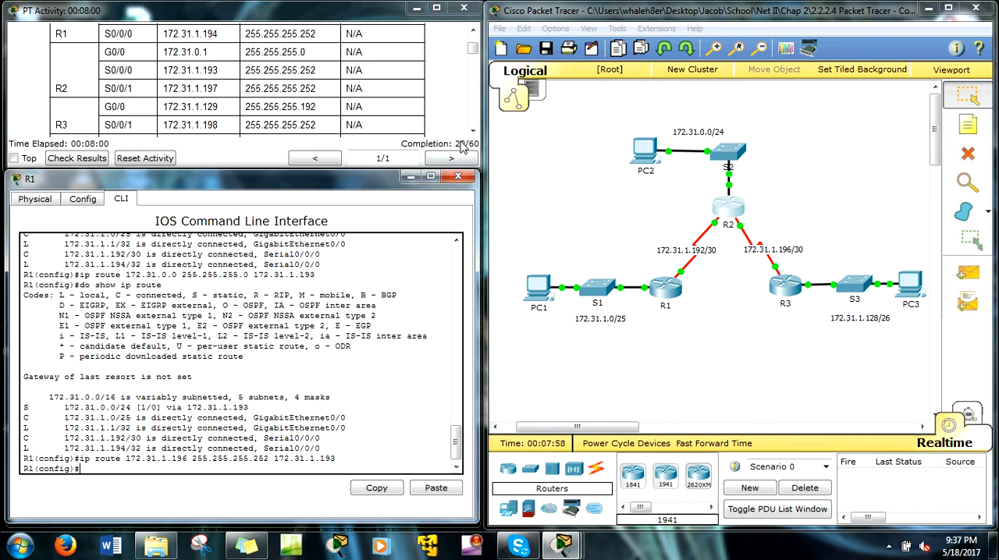
Reuse the previous ip route command on R1, changing its destination to the R3 LAN network 172.31.1.128.
{"action": "key", "text": "Up"}
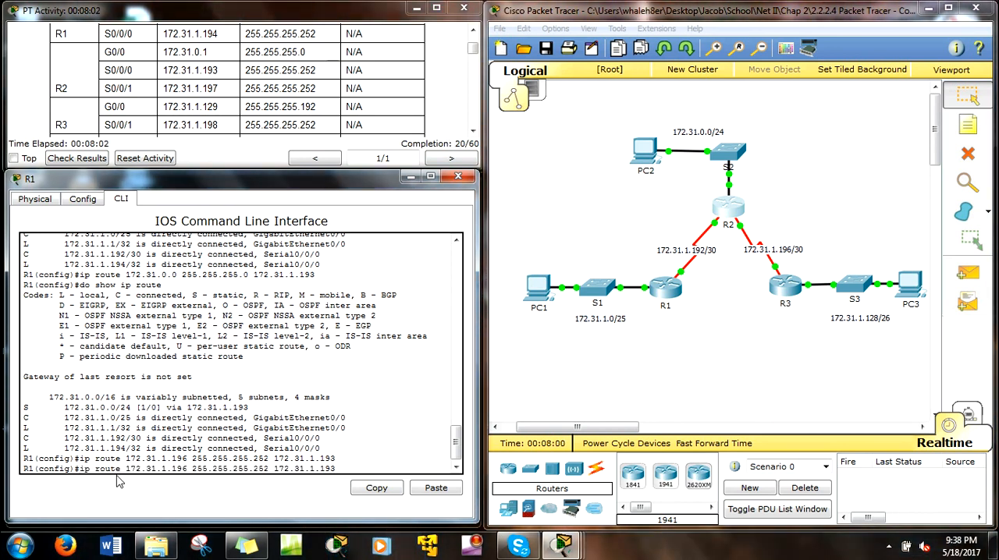
{"action": "left_click_drag", "start_coordinate": [589, 426], "coordinate": [598, 426]}
{"action": "left_click_drag", "start_coordinate": [904, 363], "coordinate": [789, 269]}
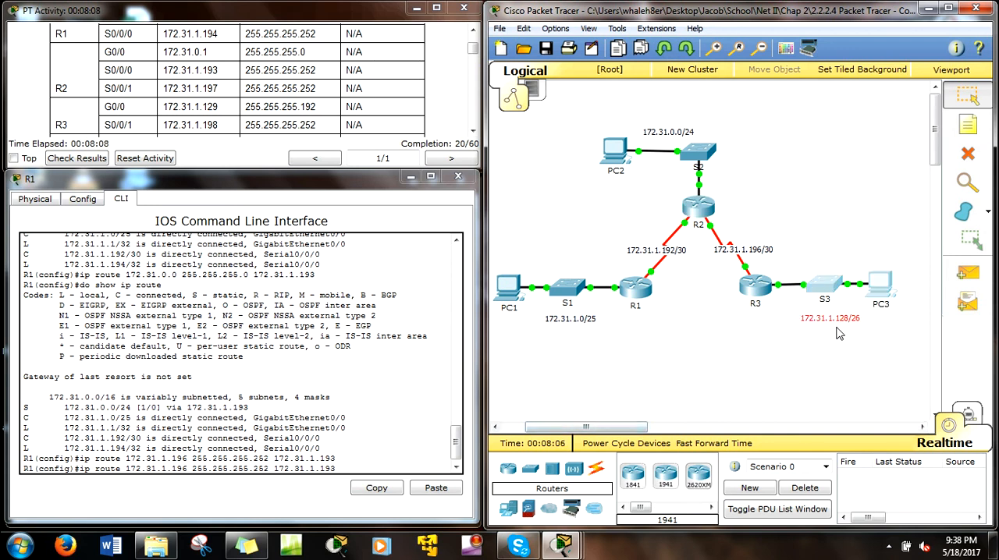
{"action": "left_click", "coordinate": [395, 453]}
{"action": "key", "text": "Down"}
{"action": "key", "text": "Up"}
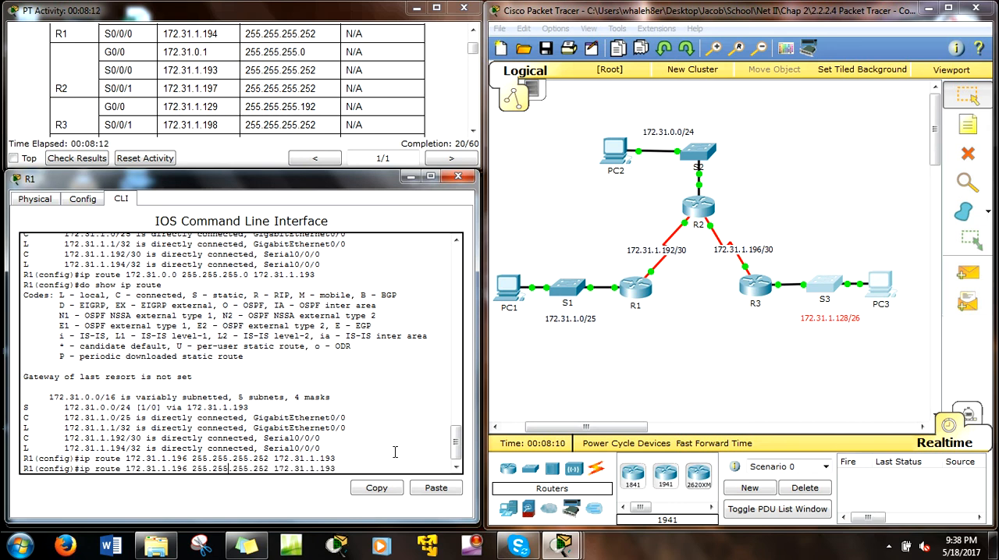
{"action": "key", "text": "BackSpace"}
{"action": "key", "text": "BackSpace"}
{"action": "type", "text": "28"}
Set the R3 LAN route's mask to 255.255.255.192 and submit it with next hop 172.31.1.193.
{"action": "key", "text": "BackSpace"}
{"action": "key", "text": "BackSpace"}
{"action": "key", "text": "BackSpace"}
{"action": "type", "text": "192"}
{"action": "left_click_drag", "start_coordinate": [664, 221], "coordinate": [691, 237]}
{"action": "left_click", "coordinate": [357, 469]}
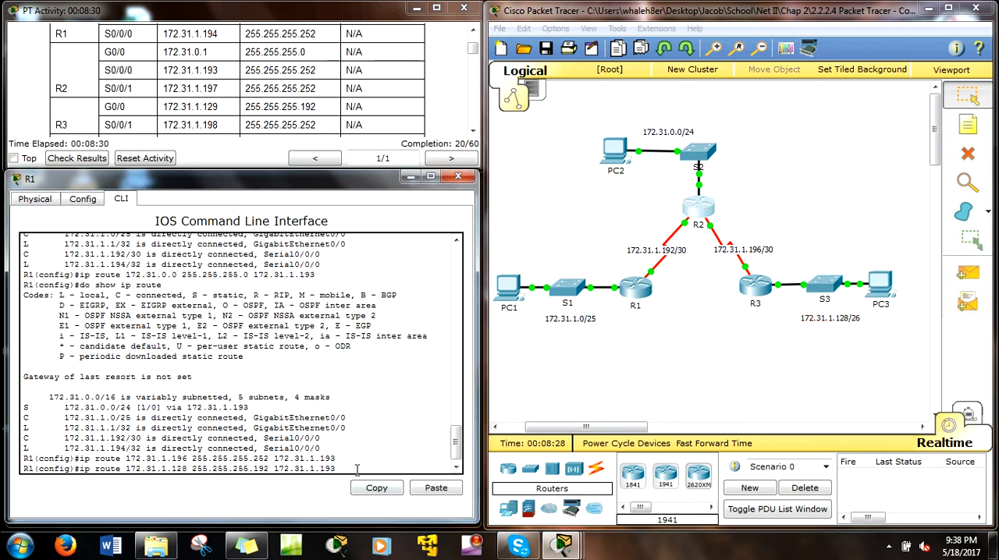
{"action": "key", "text": "Return"}
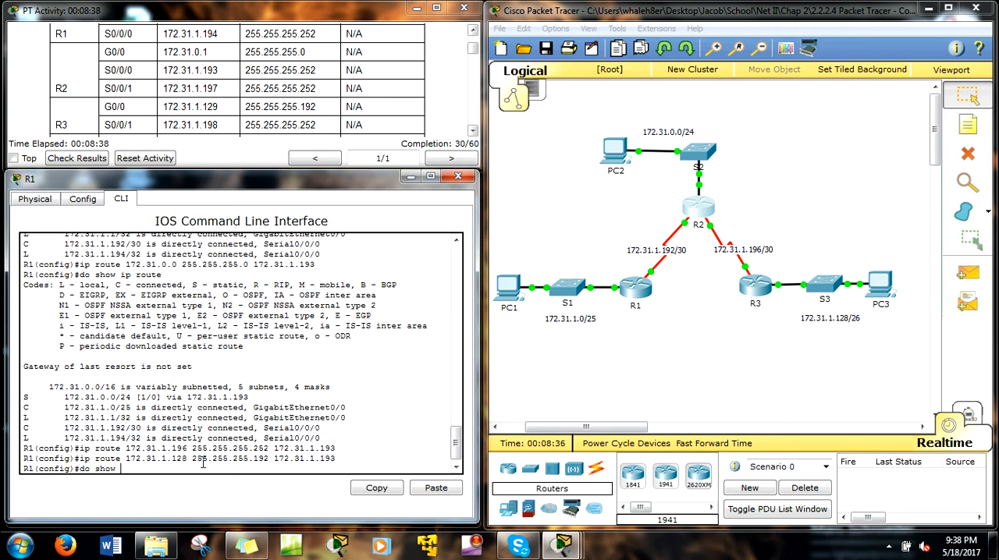
Display R1's routing table with do show ip route and check the static entries for 172.31.0.0/24, 172.31.1.128/26 and 172.31.1.196/30.
{"action": "type", "text": "do show ip route"}
{"action": "key", "text": "Return"}
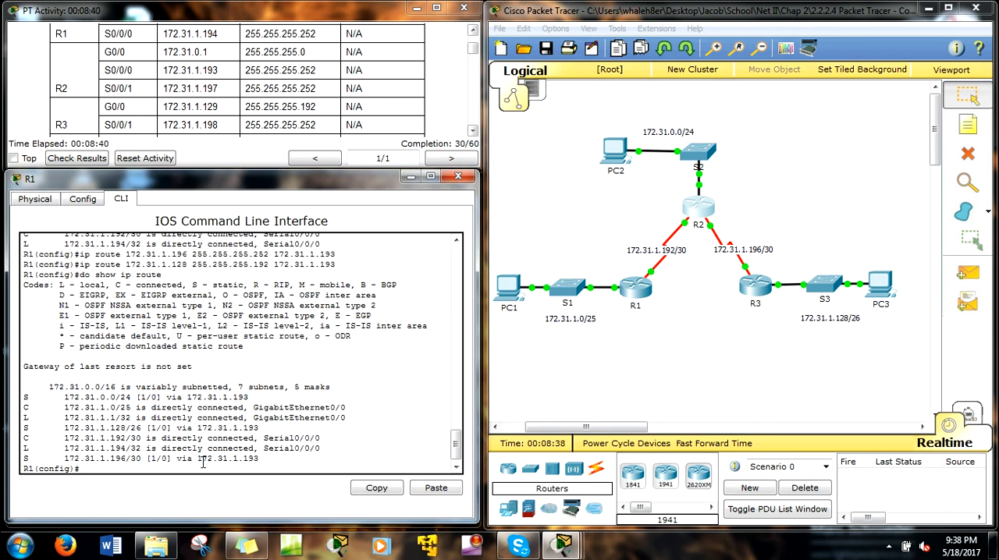
{"action": "left_click_drag", "start_coordinate": [24, 399], "coordinate": [243, 397]}
{"action": "left_click_drag", "start_coordinate": [23, 428], "coordinate": [250, 437]}
{"action": "left_click_drag", "start_coordinate": [25, 459], "coordinate": [260, 459]}
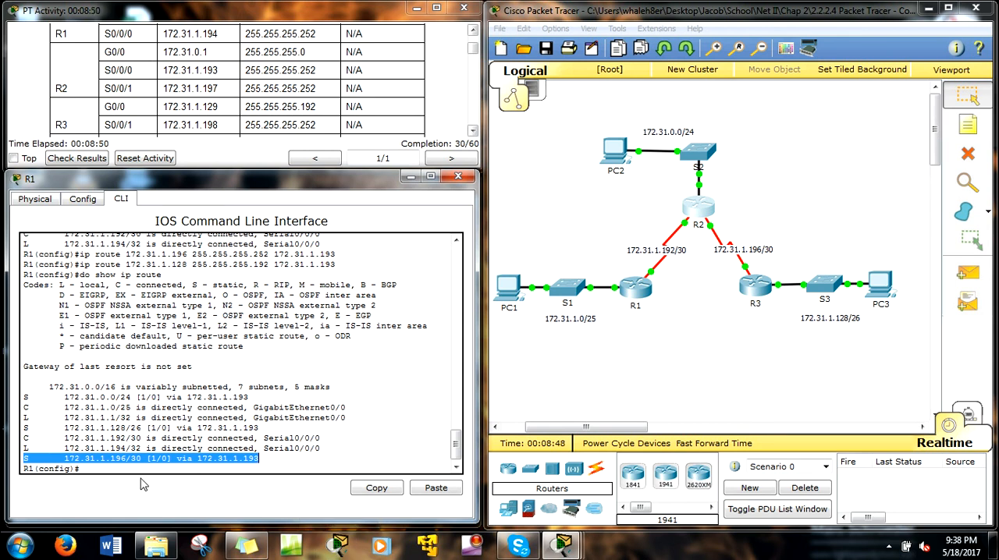
Exit global configuration mode on R1.
{"action": "left_click", "coordinate": [102, 473]}
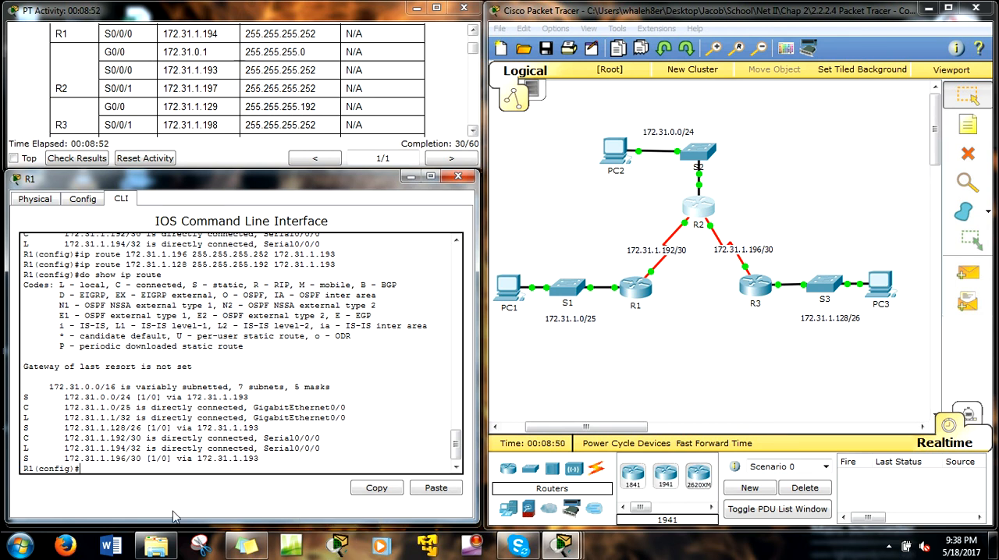
{"action": "type", "text": "exit"}
{"action": "key", "text": "Return"}
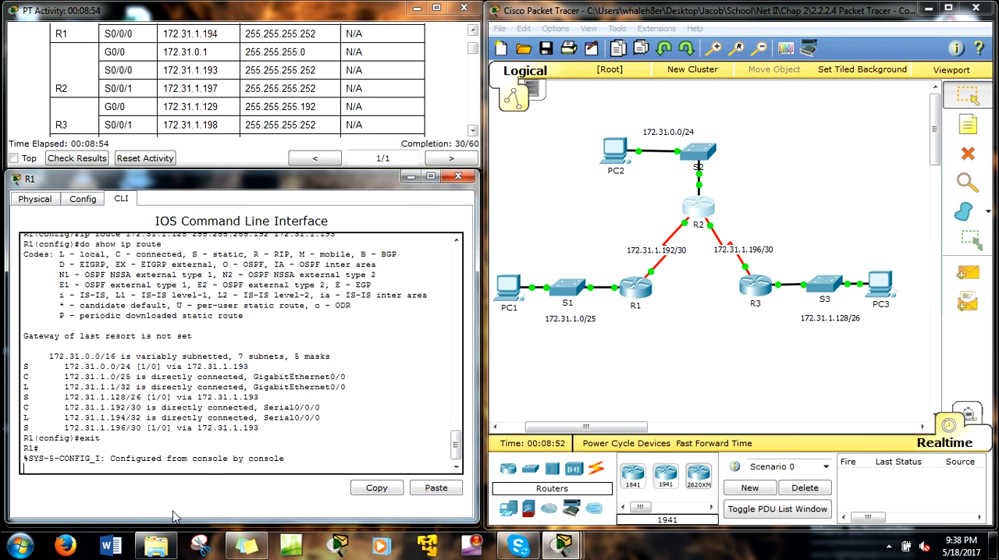
Find and read item d of Part 2 Step 1 in the activity instructions, about testing connectivity to the R2 LAN.
{"action": "left_click", "coordinate": [423, 137]}
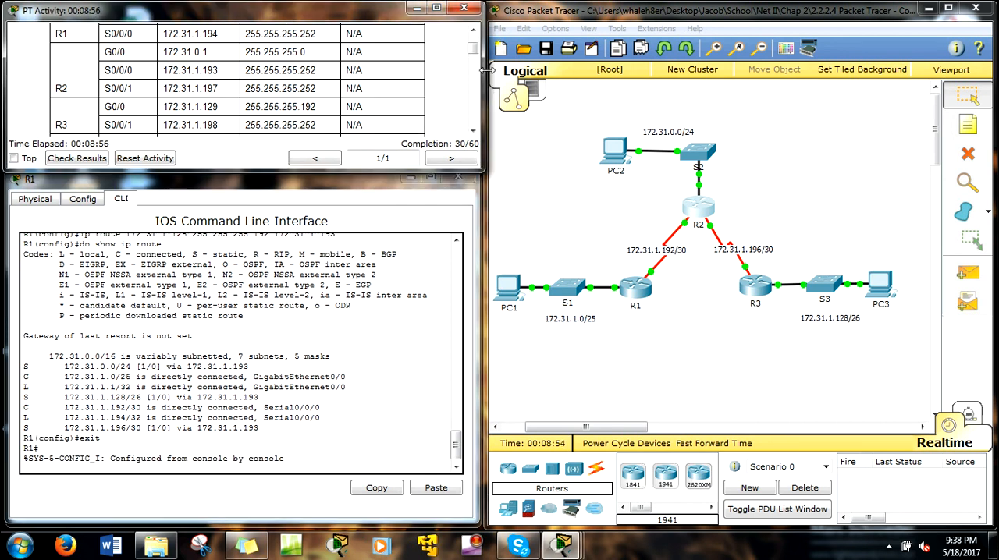
{"action": "left_click_drag", "start_coordinate": [474, 58], "coordinate": [472, 92]}
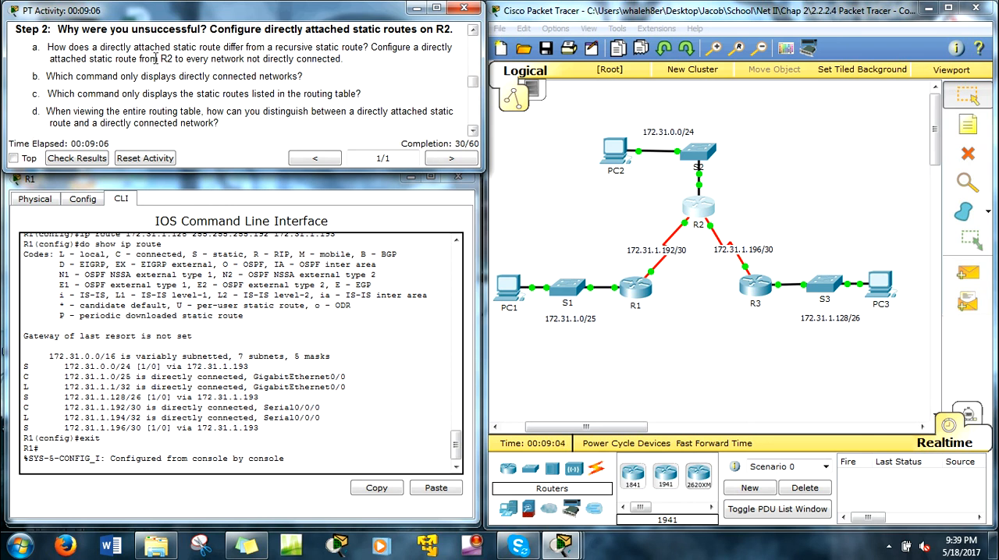
{"action": "scroll", "coordinate": [196, 87], "scroll_direction": "up", "scroll_amount": 4}
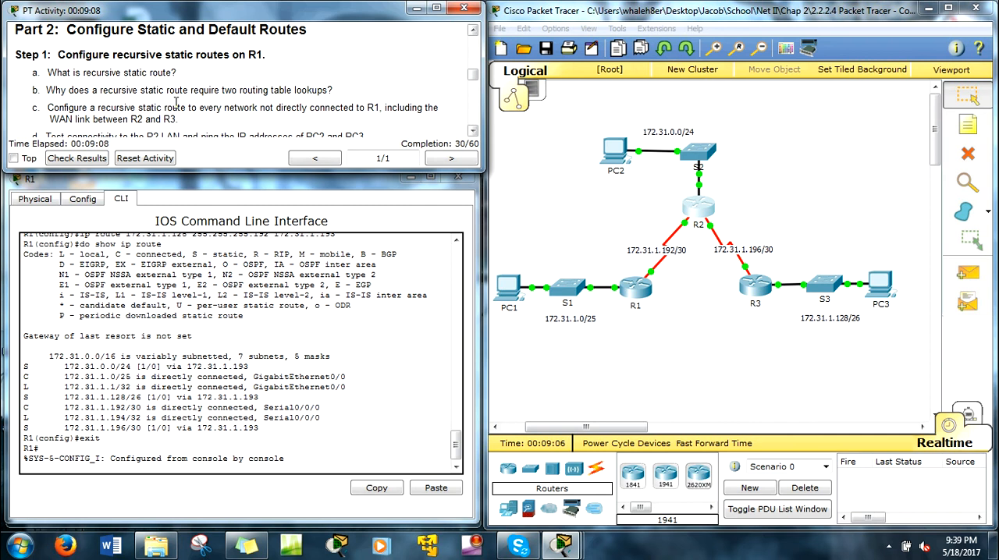
{"action": "scroll", "coordinate": [72, 88], "scroll_direction": "down", "scroll_amount": 2}
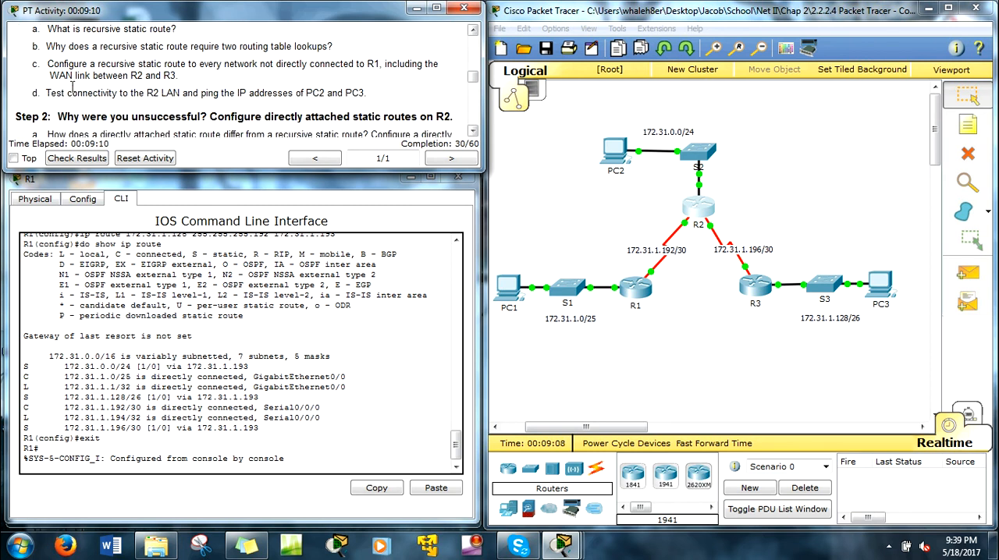
{"action": "left_click_drag", "start_coordinate": [48, 93], "coordinate": [322, 96]}
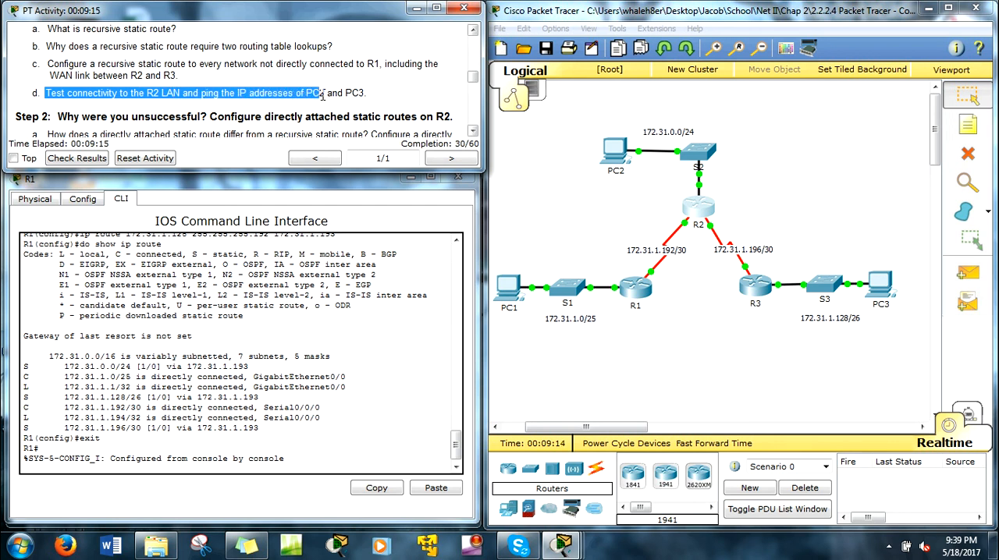
Reopen PC1's command prompt and ping PC2 at 172.31.0.254.
{"action": "left_click", "coordinate": [680, 356]}
{"action": "left_click_drag", "start_coordinate": [669, 329], "coordinate": [605, 265]}
{"action": "left_click", "coordinate": [504, 290]}
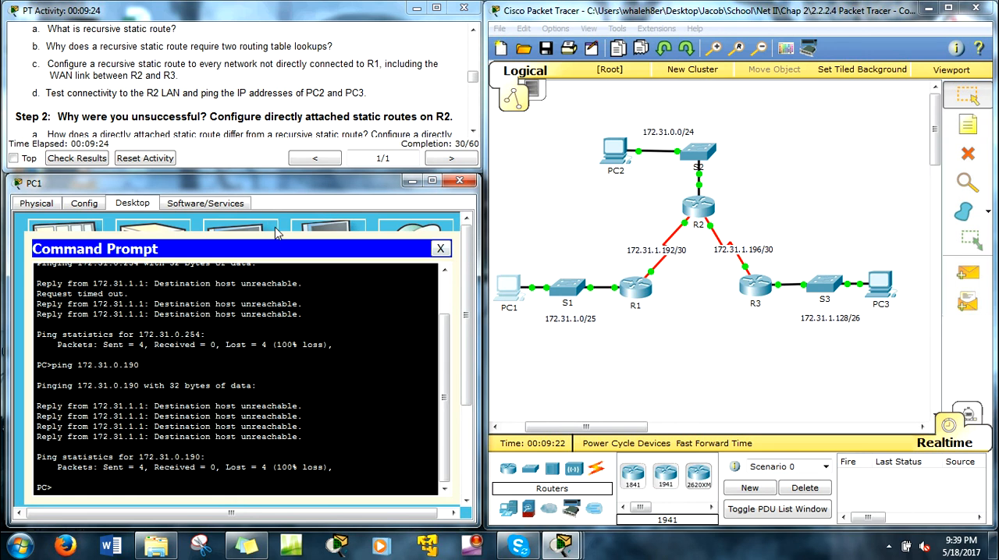
{"action": "left_click_drag", "start_coordinate": [585, 115], "coordinate": [713, 160]}
{"action": "left_click_drag", "start_coordinate": [791, 239], "coordinate": [874, 309]}
{"action": "left_click", "coordinate": [204, 488]}
{"action": "key", "text": "Up"}
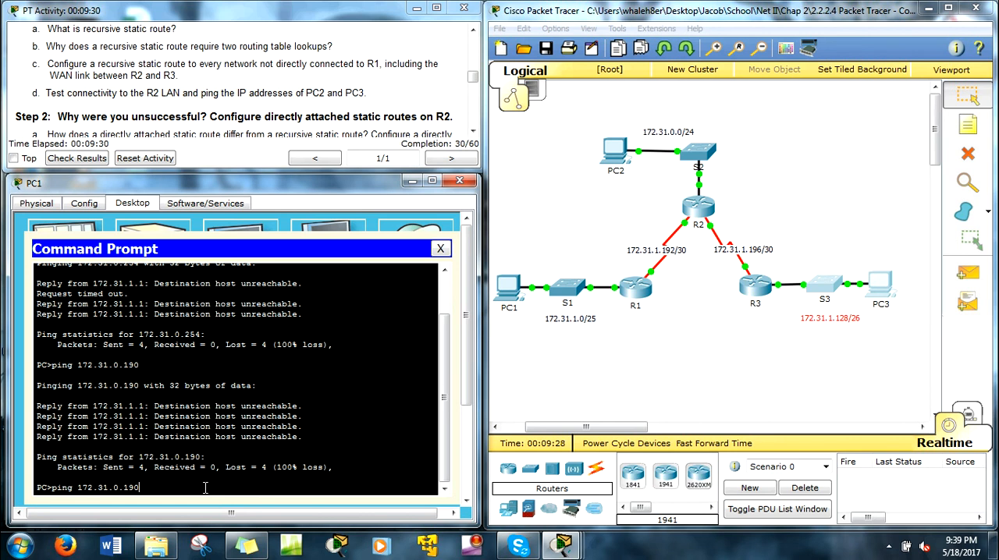
{"action": "left_click_drag", "start_coordinate": [139, 488], "coordinate": [122, 489]}
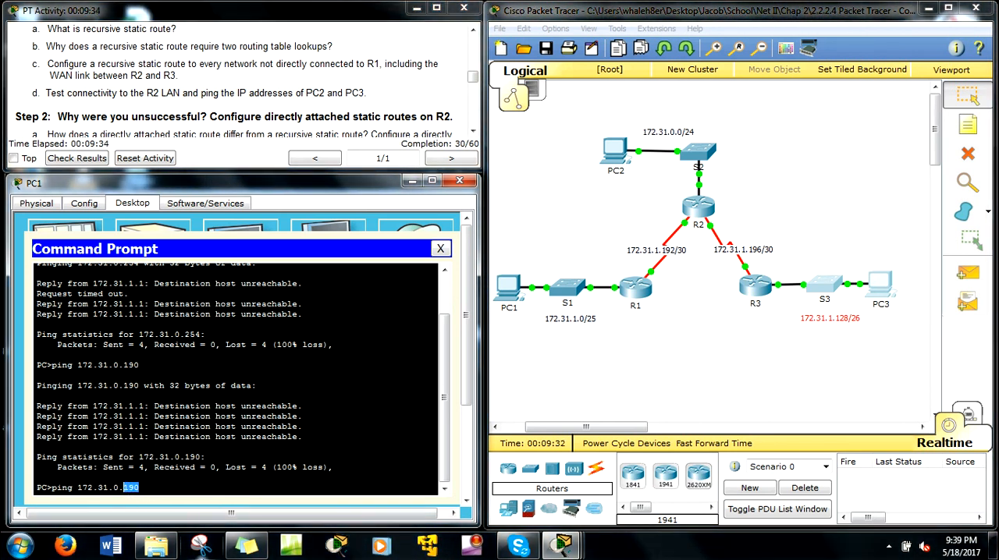
{"action": "type", "text": "254"}
{"action": "key", "text": "Return"}
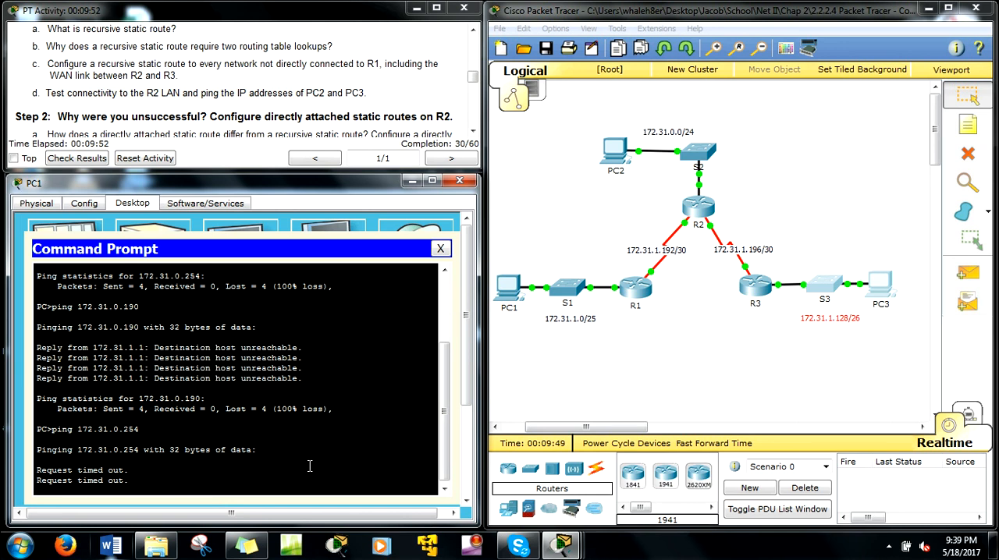
Read the Step 2 heading in the instructions and ping 172.31.0.190 from PC1's command prompt.
{"action": "left_click", "coordinate": [63, 116]}
{"action": "left_click_drag", "start_coordinate": [64, 116], "coordinate": [202, 119]}
{"action": "left_click", "coordinate": [232, 117]}
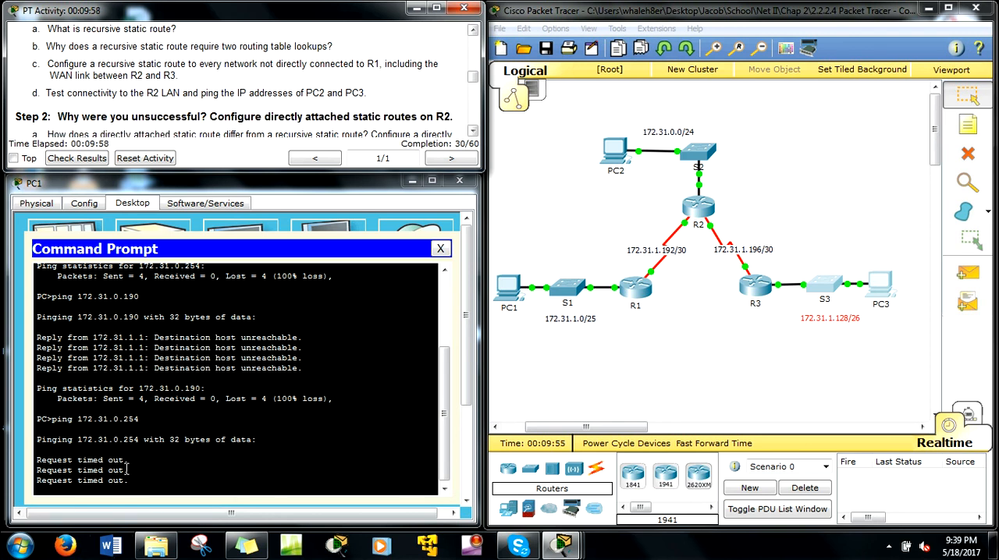
{"action": "key", "text": "Up"}
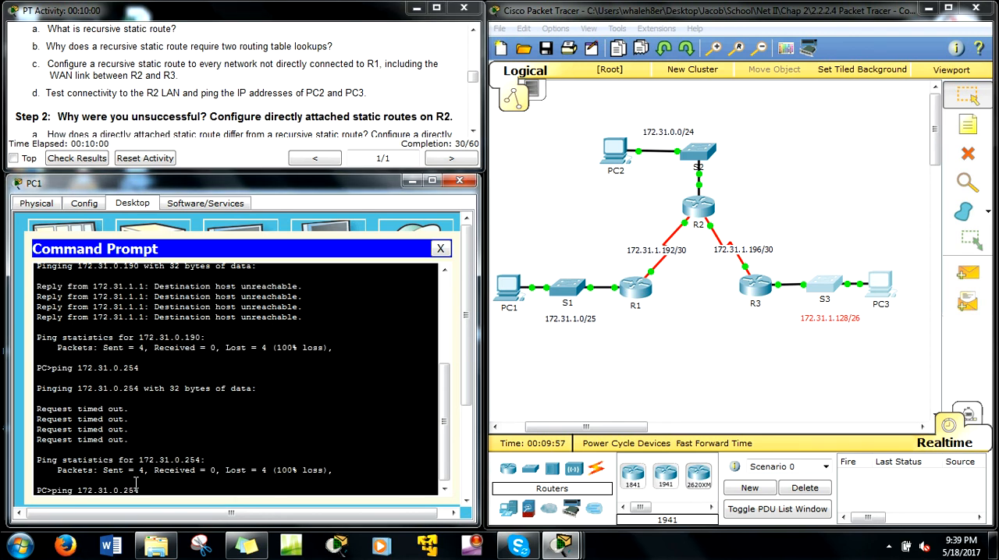
{"action": "key", "text": "Return"}
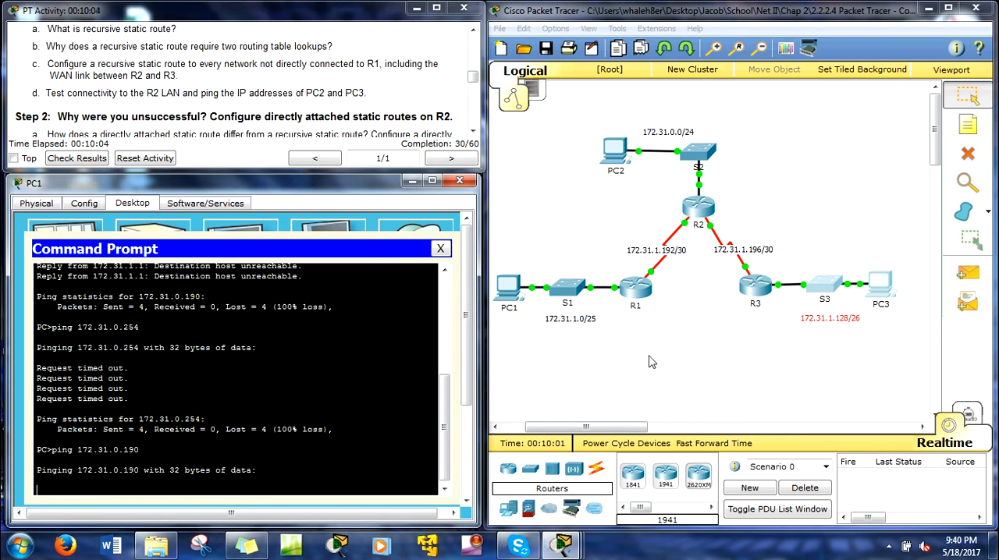
Examine the topology for the paths from PC1 to the R2 and R3 LANs and the return path through R2, then minimize PC1's window.
{"action": "left_click_drag", "start_coordinate": [671, 344], "coordinate": [594, 251]}
{"action": "left_click_drag", "start_coordinate": [585, 101], "coordinate": [752, 178]}
{"action": "left_click_drag", "start_coordinate": [780, 250], "coordinate": [910, 355]}
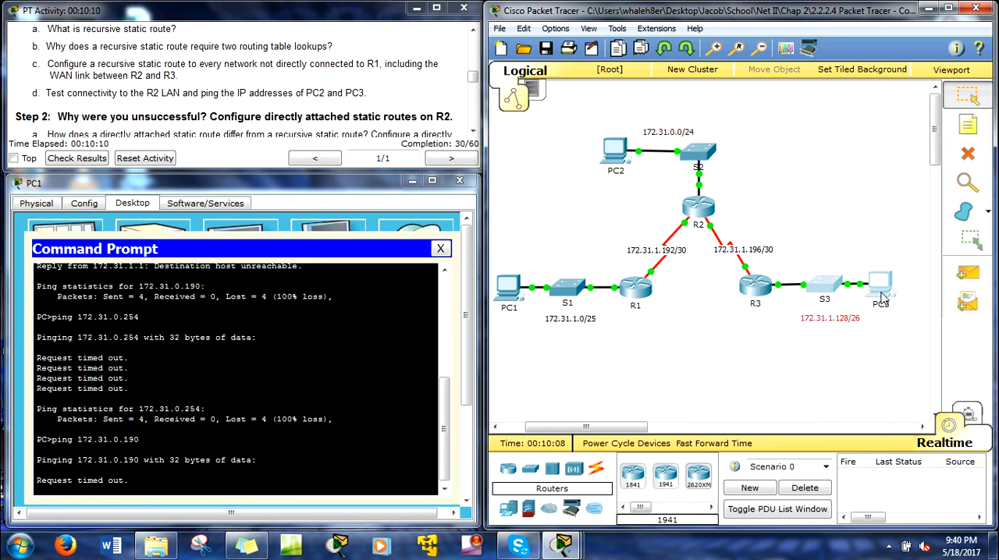
{"action": "left_click", "coordinate": [896, 337]}
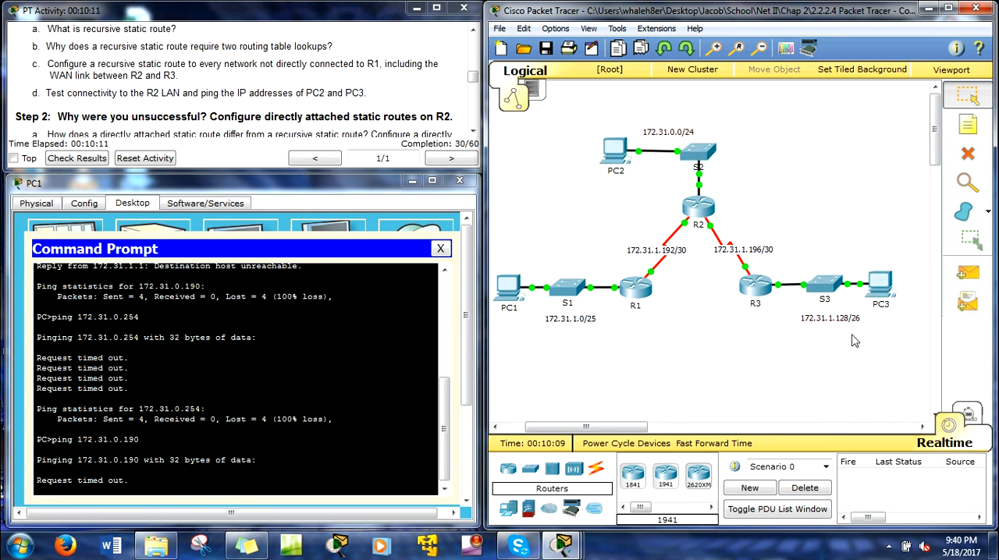
{"action": "left_click", "coordinate": [765, 292]}
{"action": "left_click", "coordinate": [721, 92]}
{"action": "left_click_drag", "start_coordinate": [497, 253], "coordinate": [602, 353]}
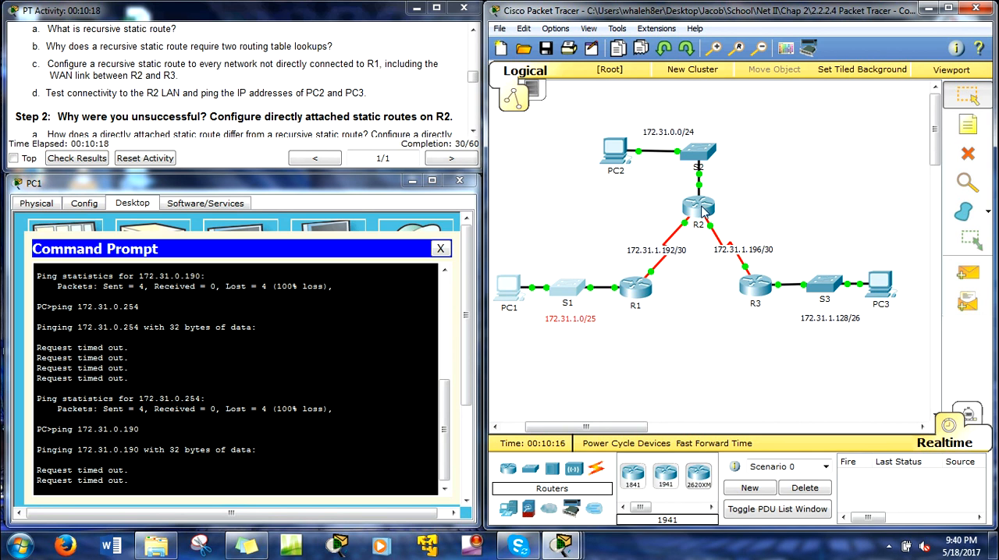
{"action": "left_click", "coordinate": [707, 205]}
{"action": "left_click_drag", "start_coordinate": [526, 252], "coordinate": [595, 345]}
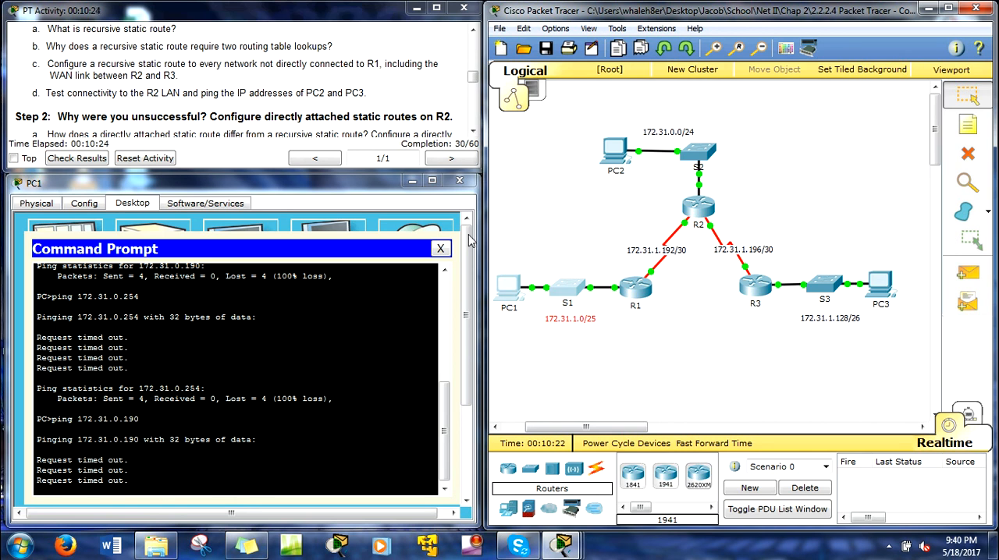
{"action": "left_click", "coordinate": [412, 184]}
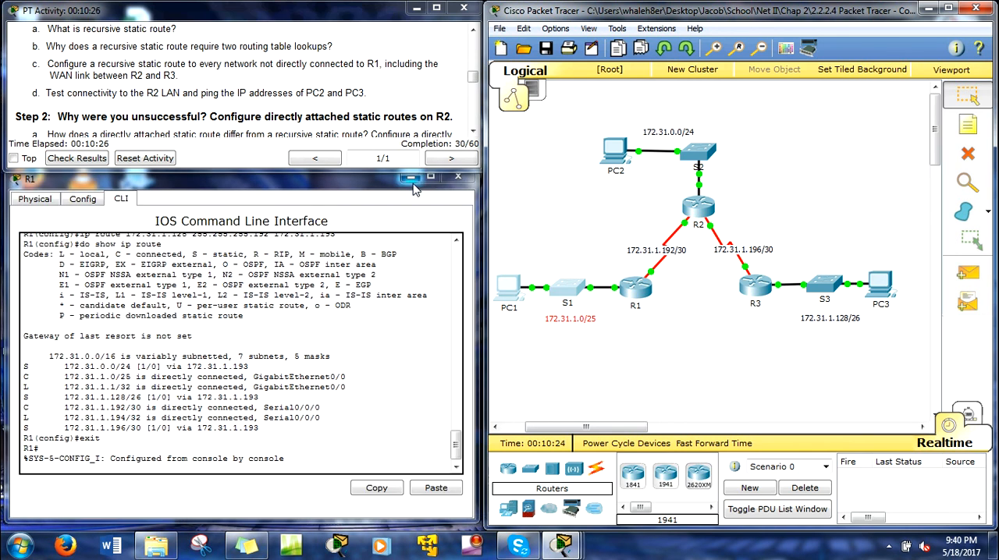